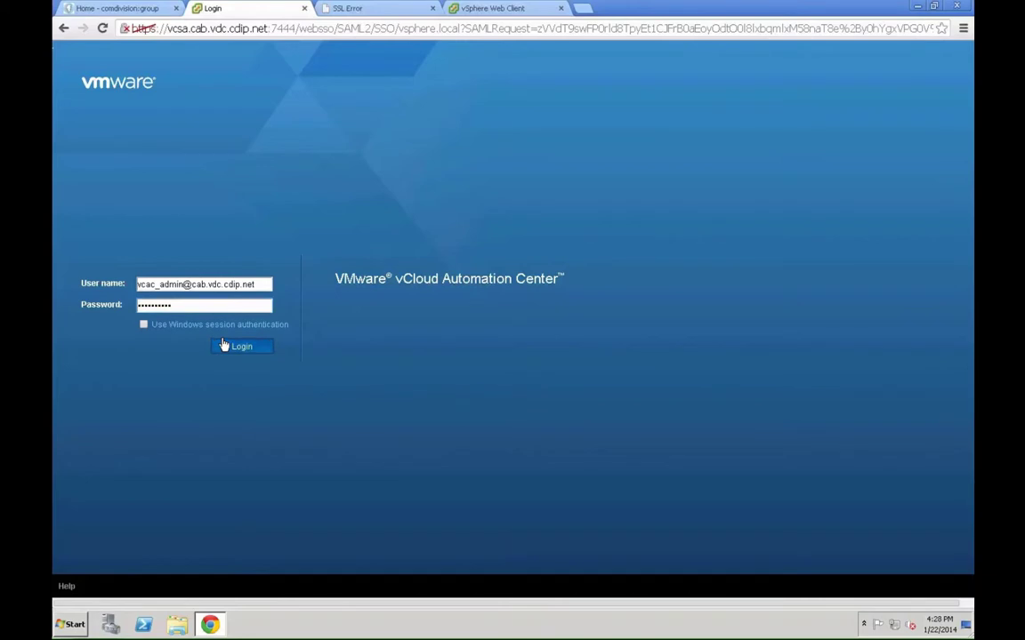
- Log in to the vCAC portal with the administrator credentials
{"action": "left_click", "coordinate": [224, 345]}
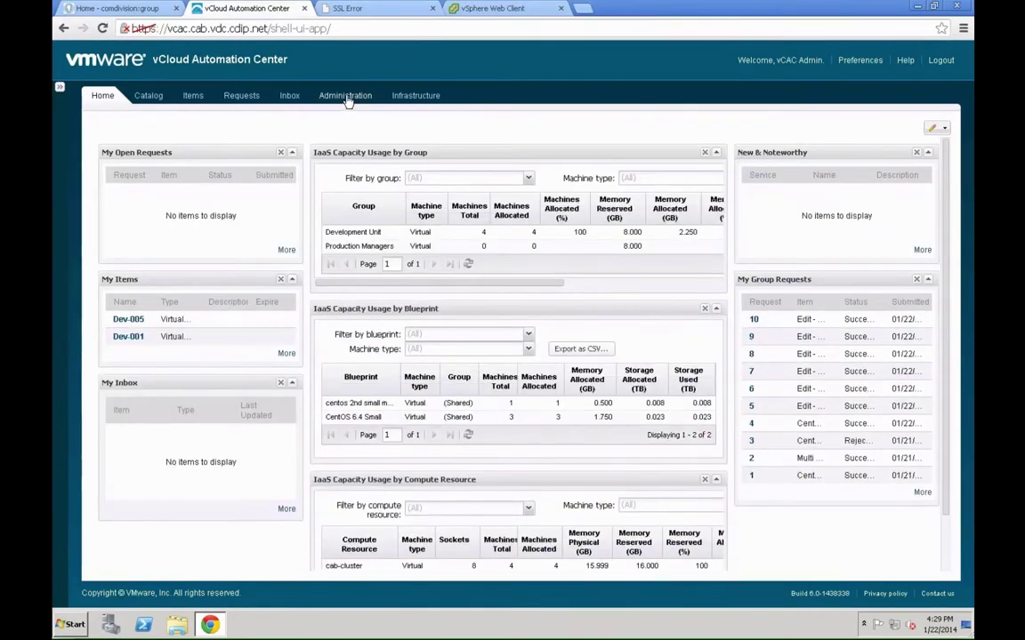
- Add the Domain Users identity group with the Service Architect role under Administration > Groups
{"action": "left_click", "coordinate": [346, 96]}
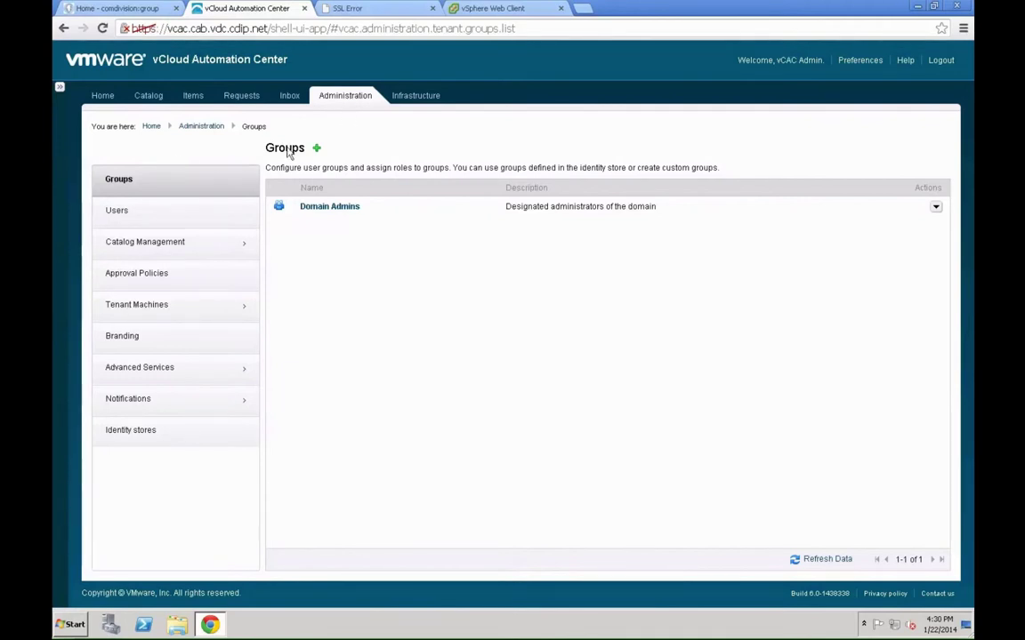
{"action": "left_click", "coordinate": [318, 150]}
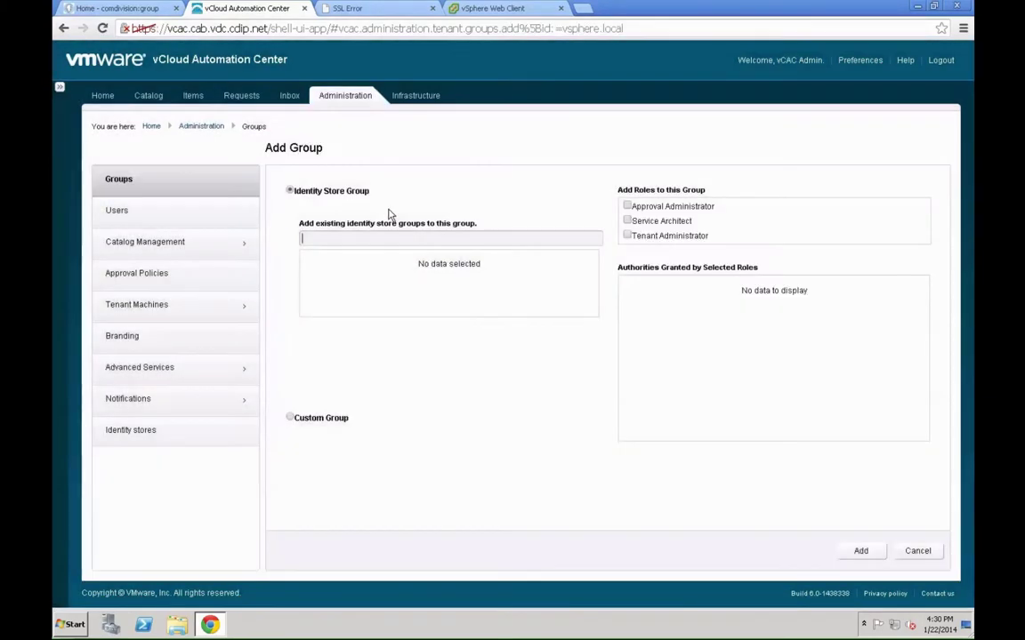
{"action": "type", "text": "Domain"}
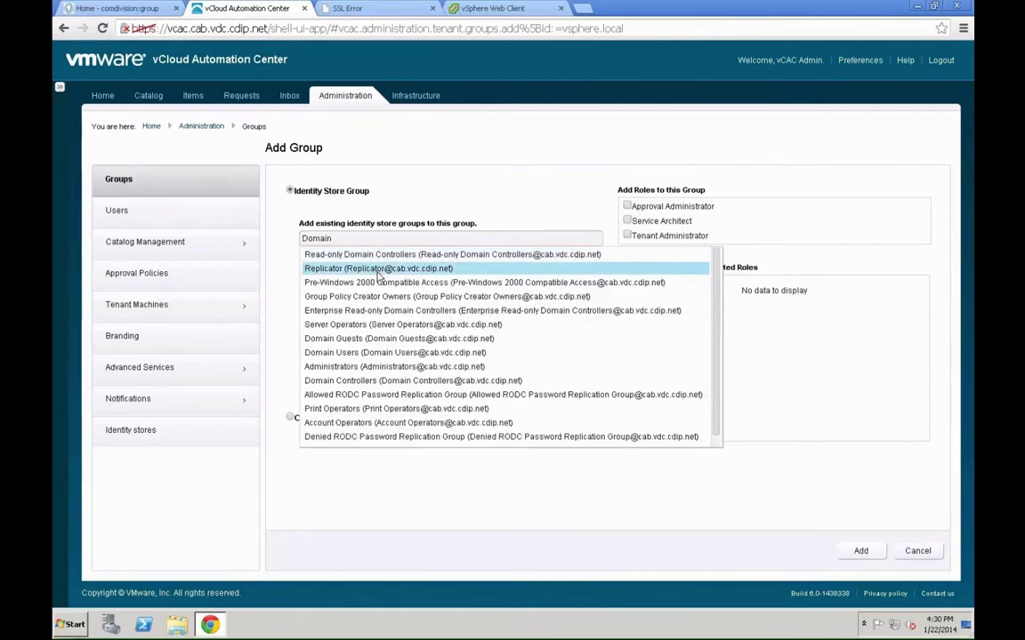
{"action": "type", "text": "n"}
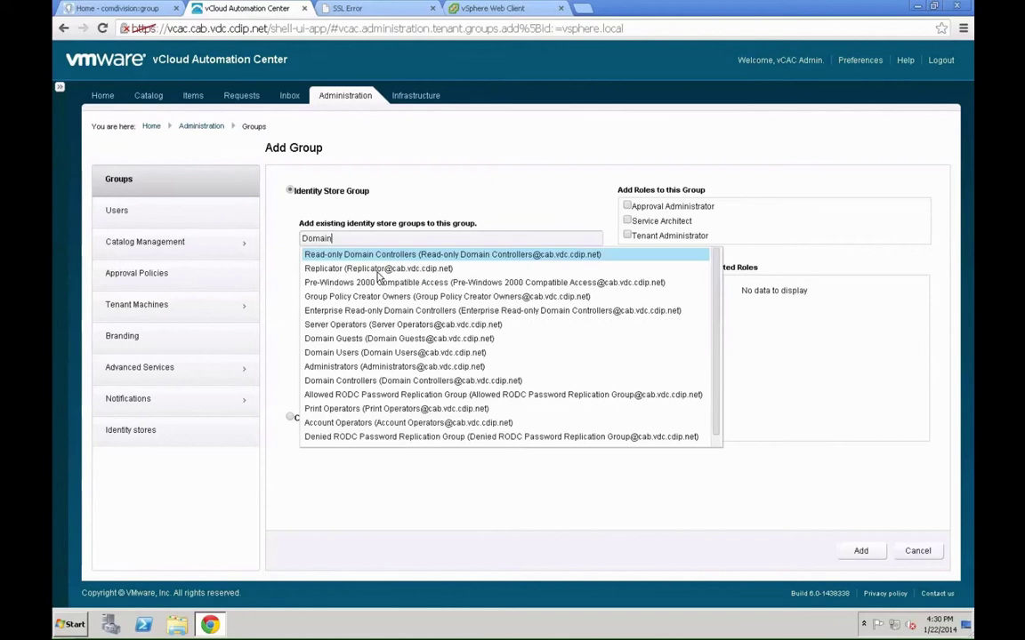
{"action": "type", "text": " Us"}
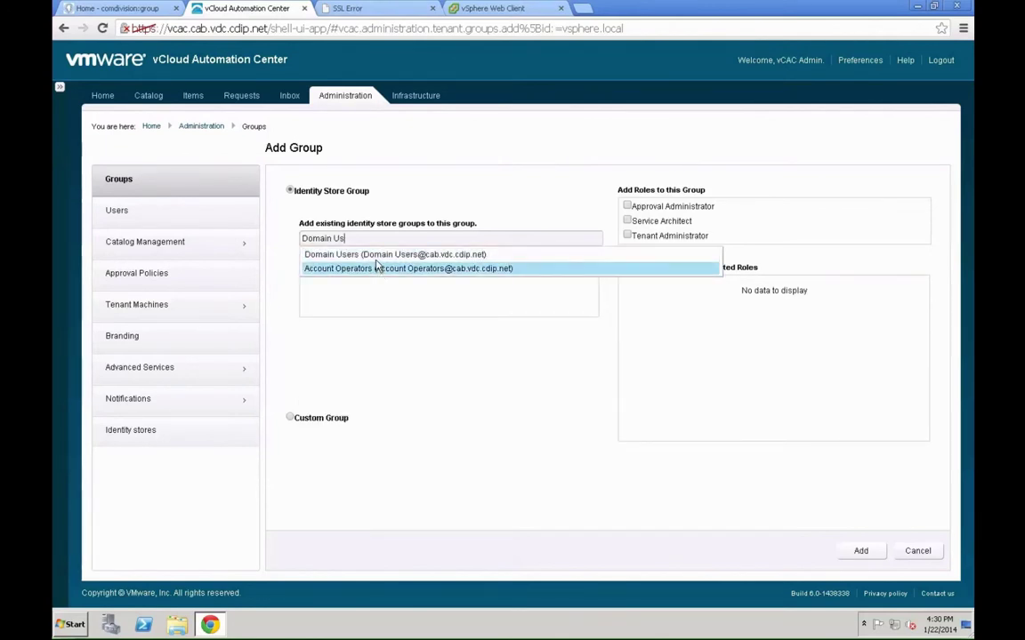
{"action": "left_click", "coordinate": [377, 255]}
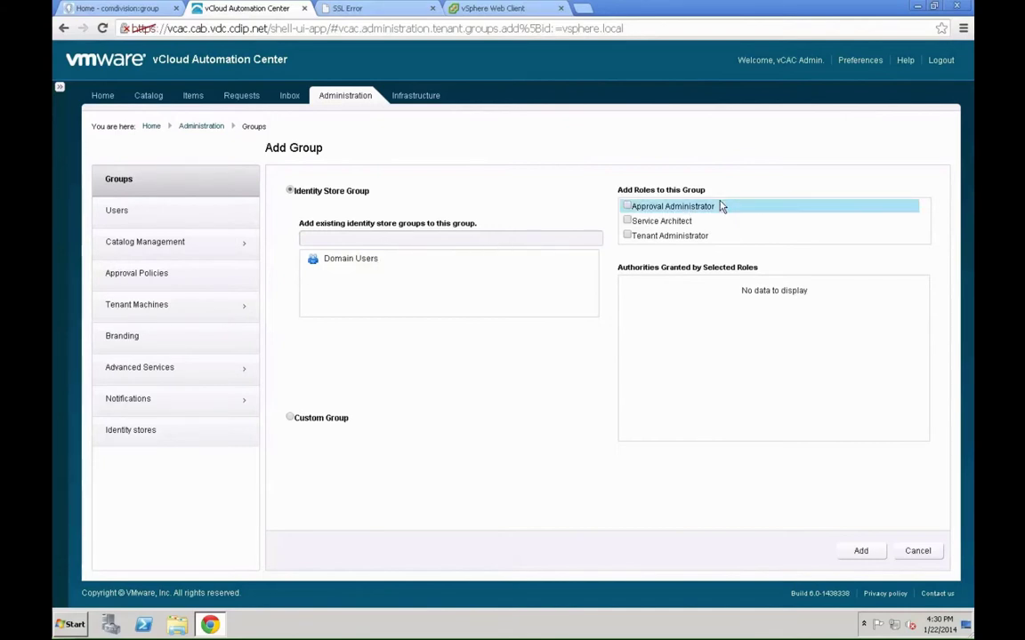
{"action": "left_click", "coordinate": [635, 224]}
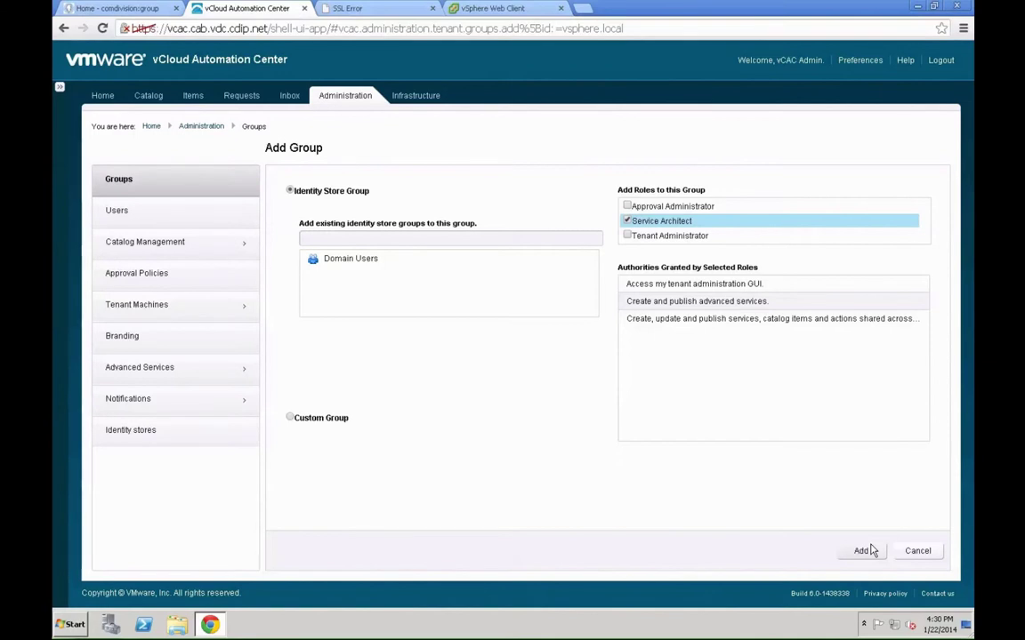
{"action": "left_click", "coordinate": [861, 551]}
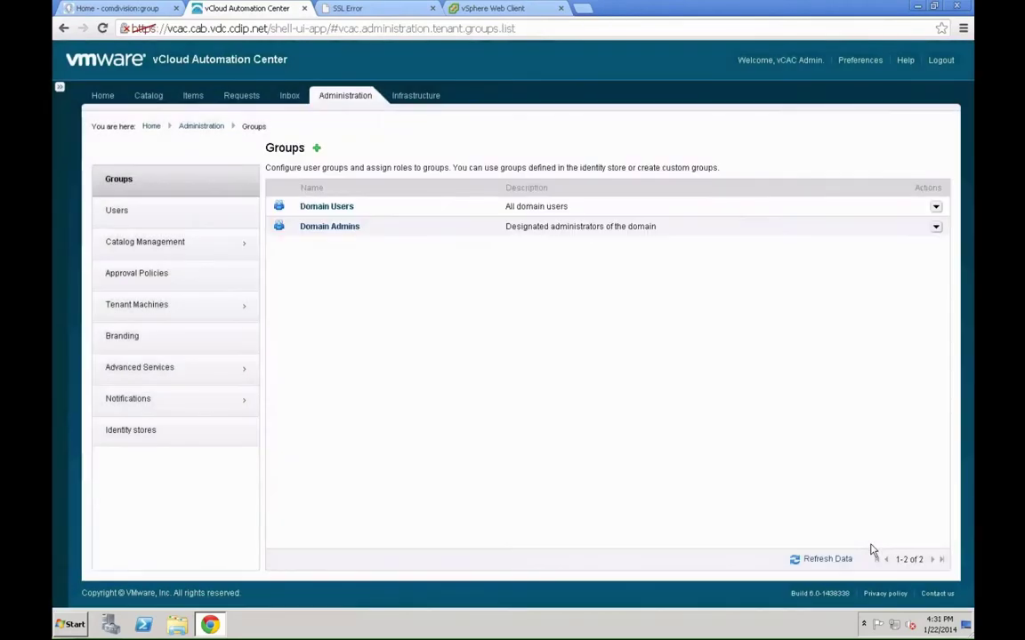
- Log out, then sign back in with the vcac admin user name and its password
{"action": "left_click", "coordinate": [936, 62]}
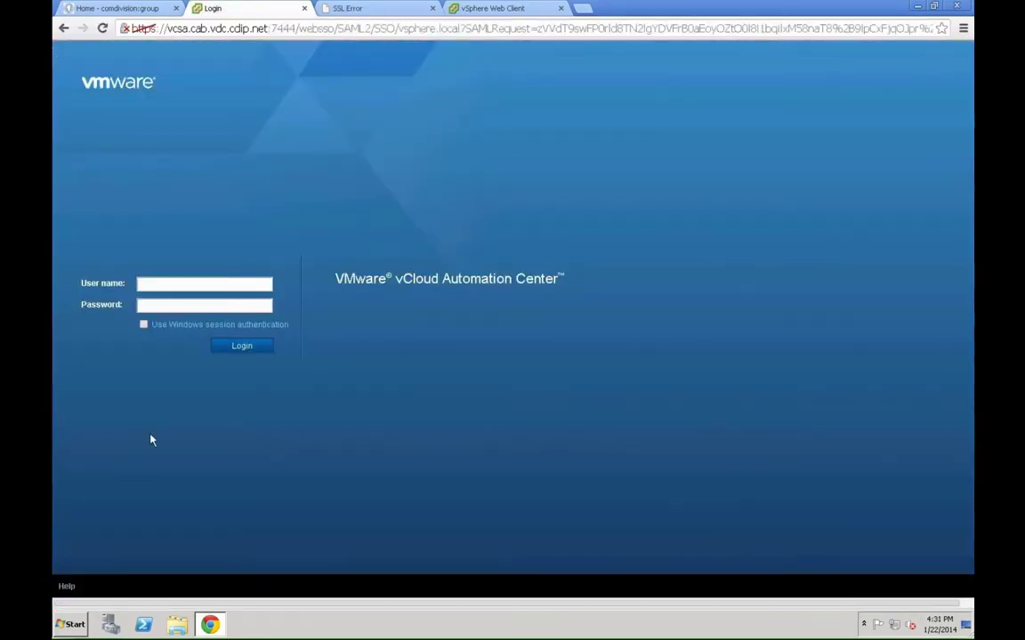
{"action": "left_click", "coordinate": [162, 285]}
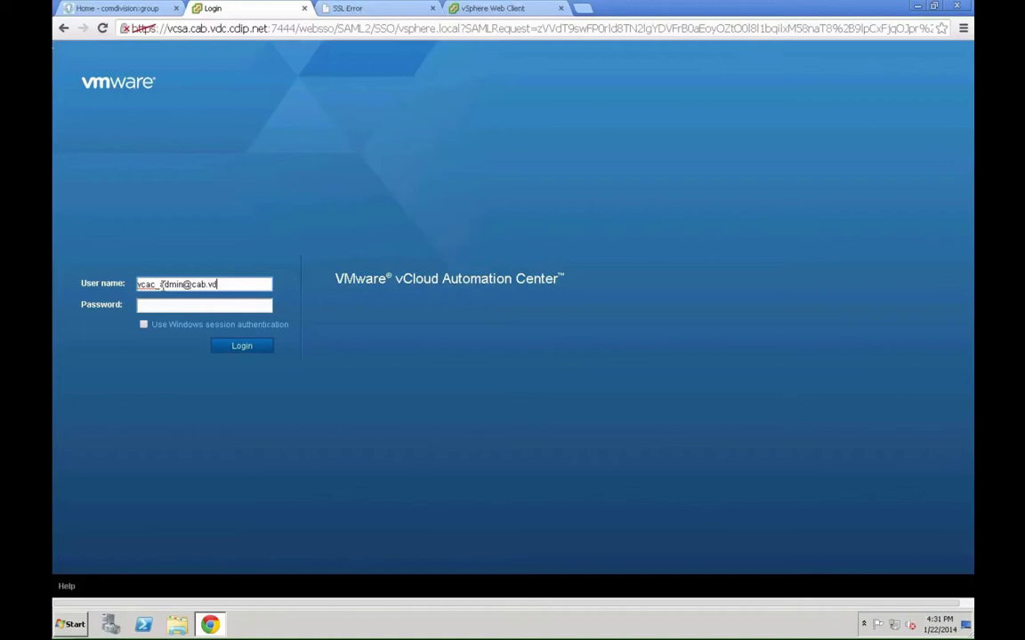
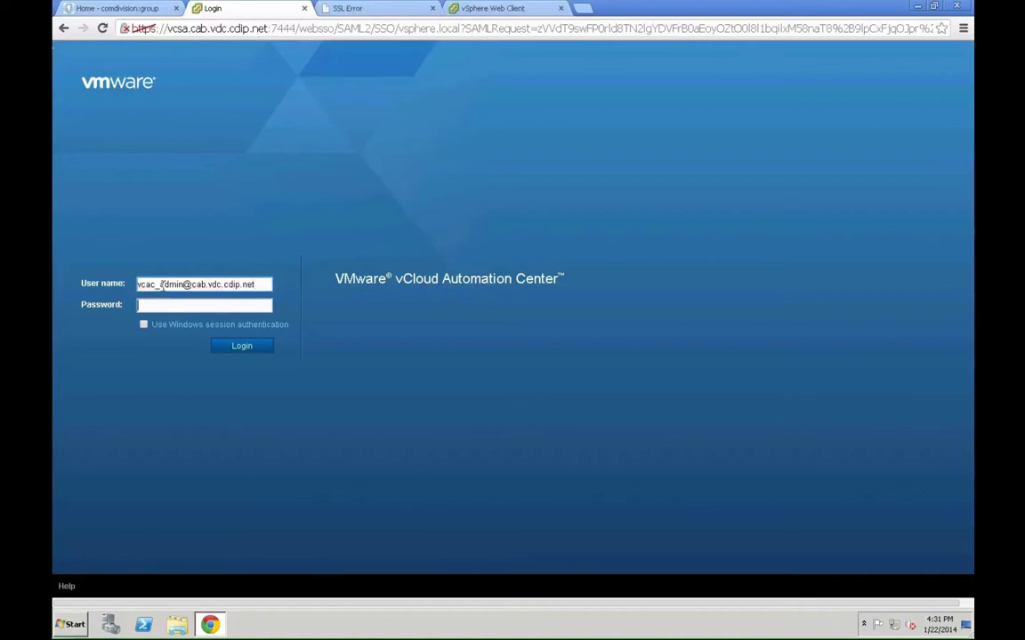
{"action": "key", "text": "Tab"}
{"action": "type", "text": "••••••••••"}
{"action": "key", "text": "Return"}
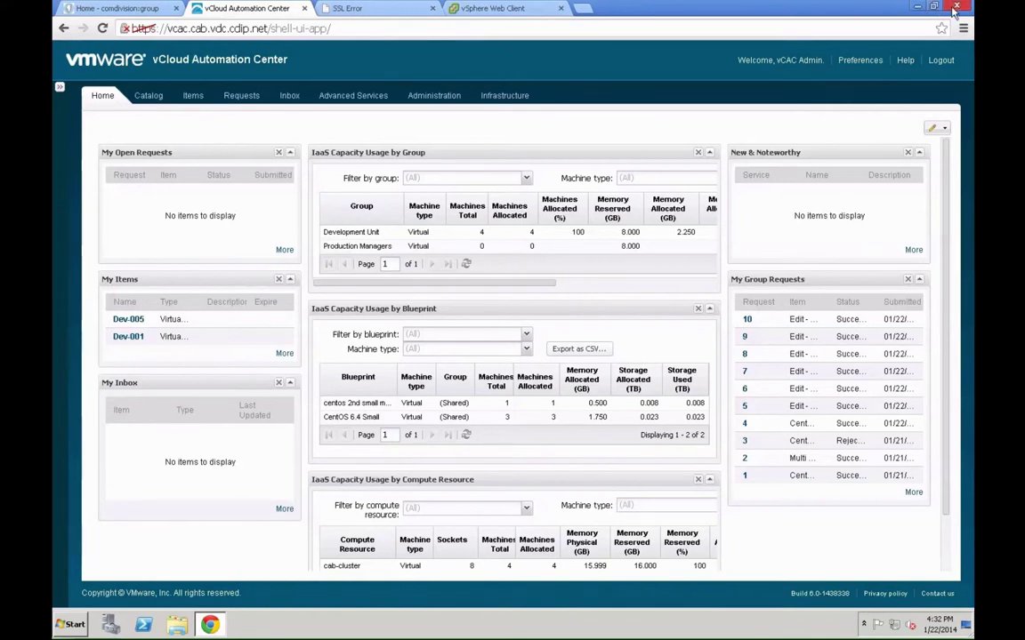
- Minimize Chrome and launch Remote Desktop Connection from Start > All Programs > Accessories
{"action": "key", "text": "super+d"}
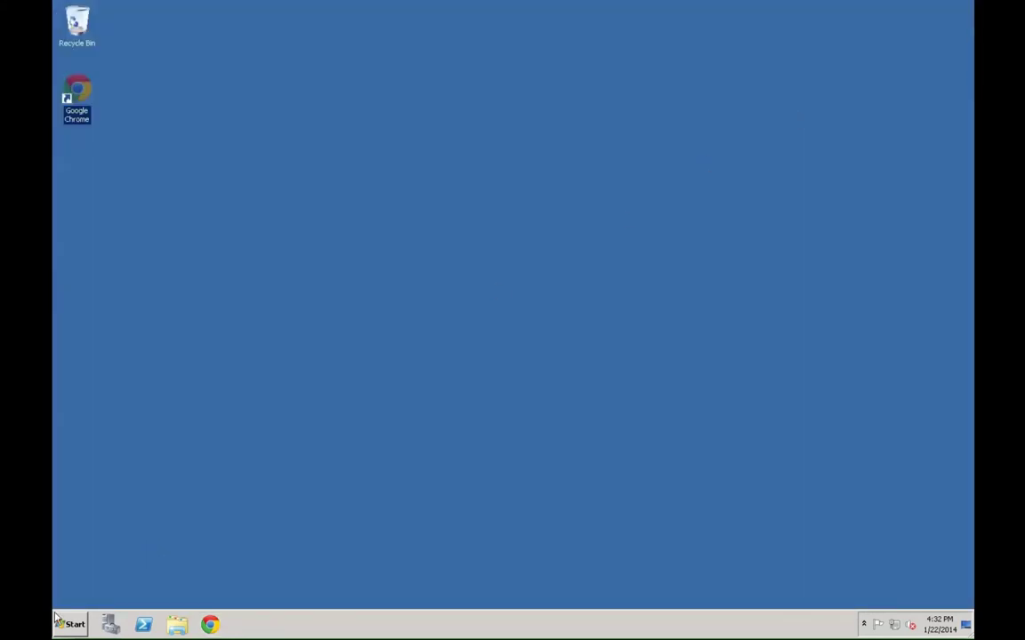
{"action": "left_click", "coordinate": [69, 626]}
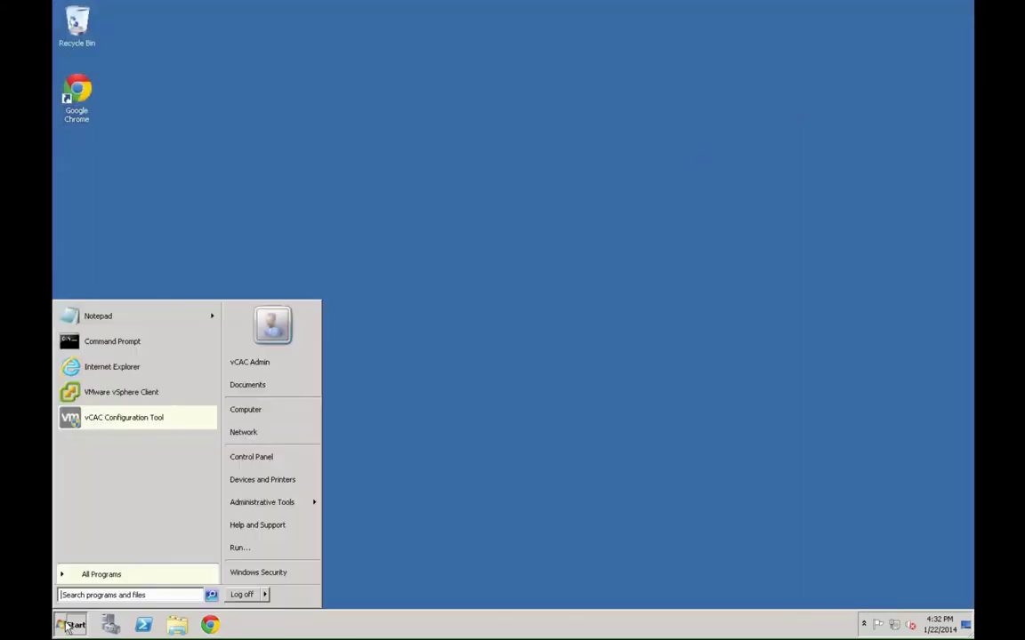
{"action": "left_click", "coordinate": [98, 575]}
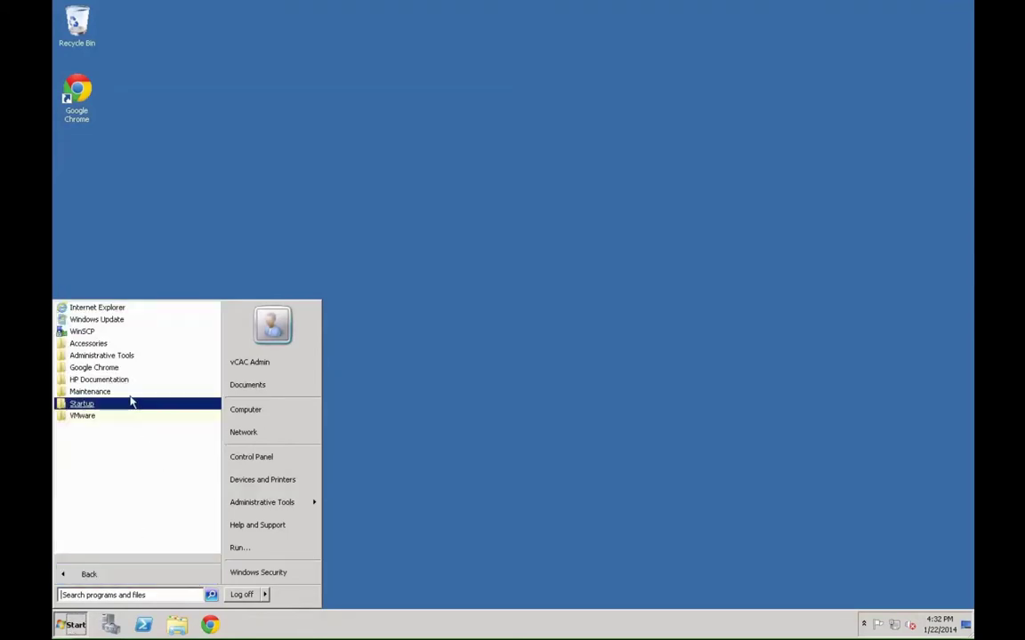
{"action": "left_click", "coordinate": [126, 347]}
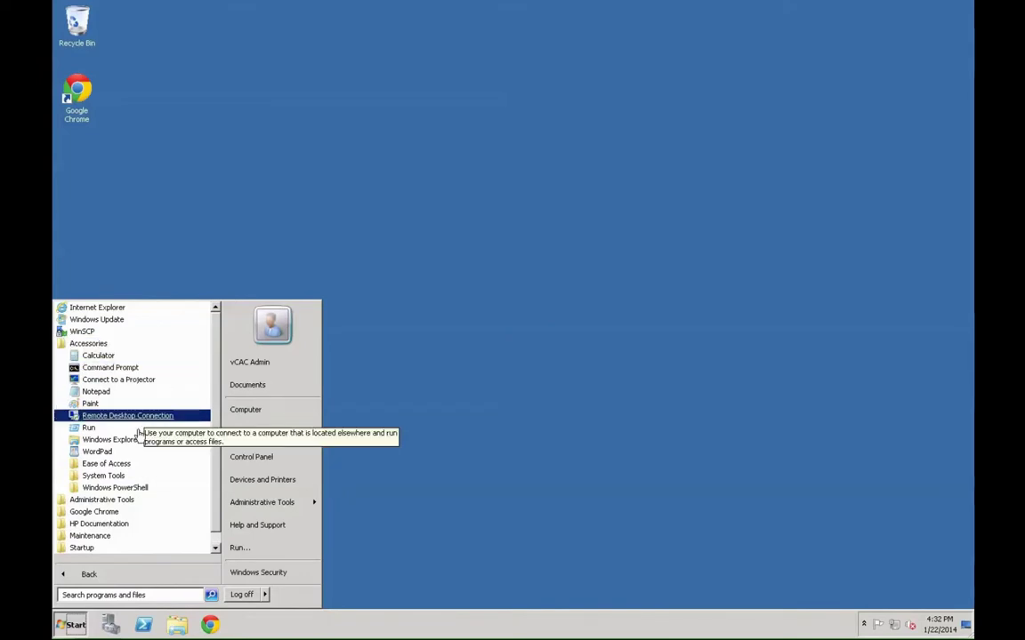
{"action": "left_click", "coordinate": [135, 420]}
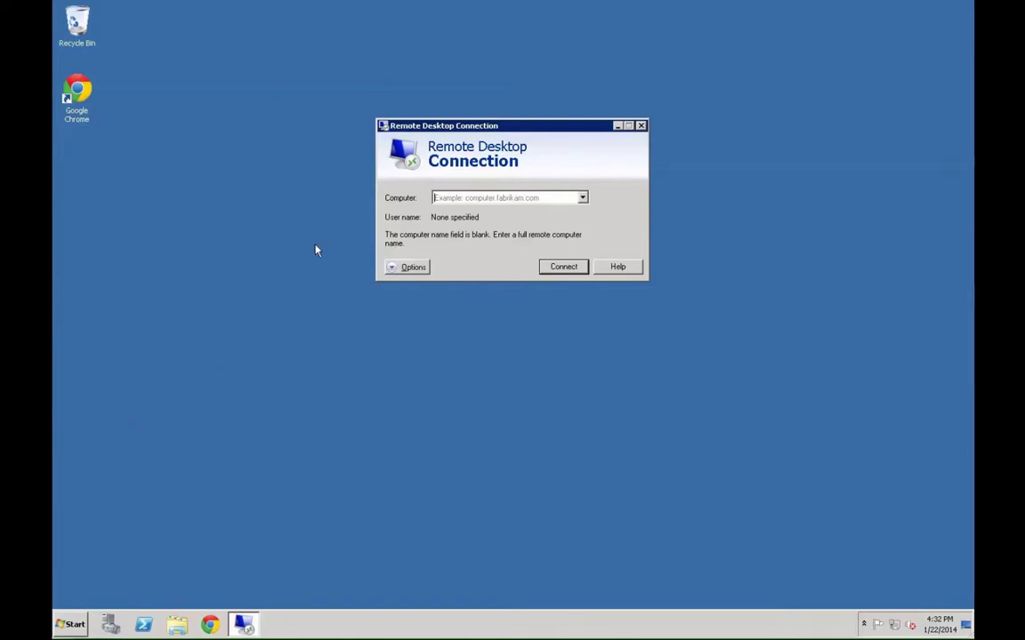
- Connect to dc.cab.vdc.cdip.net via Remote Desktop and log on with the Administrator password
{"action": "left_click", "coordinate": [451, 197]}
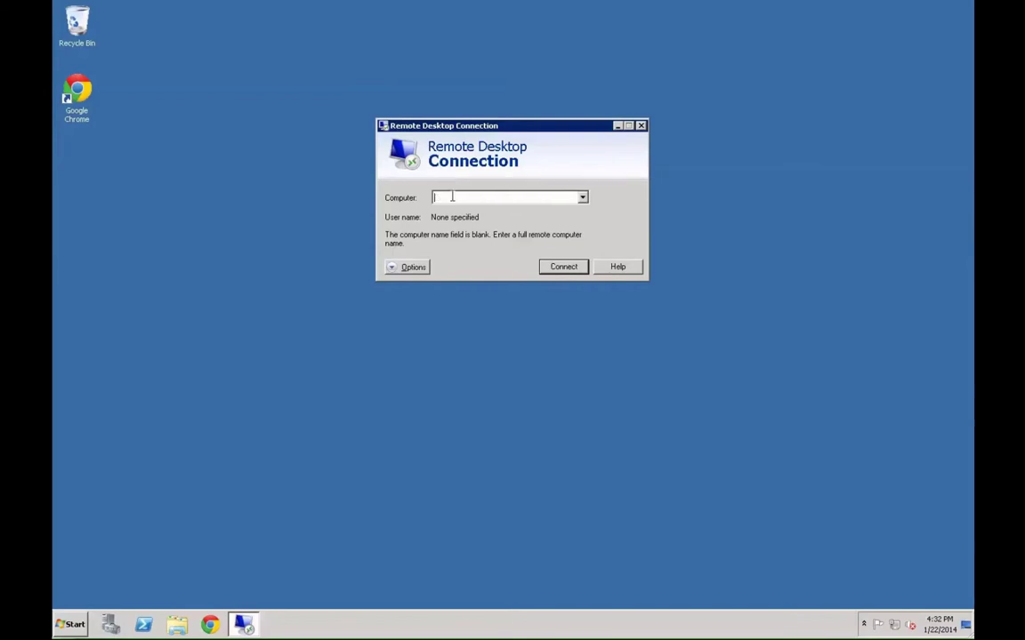
{"action": "type", "text": "dc.cab.vdc"}
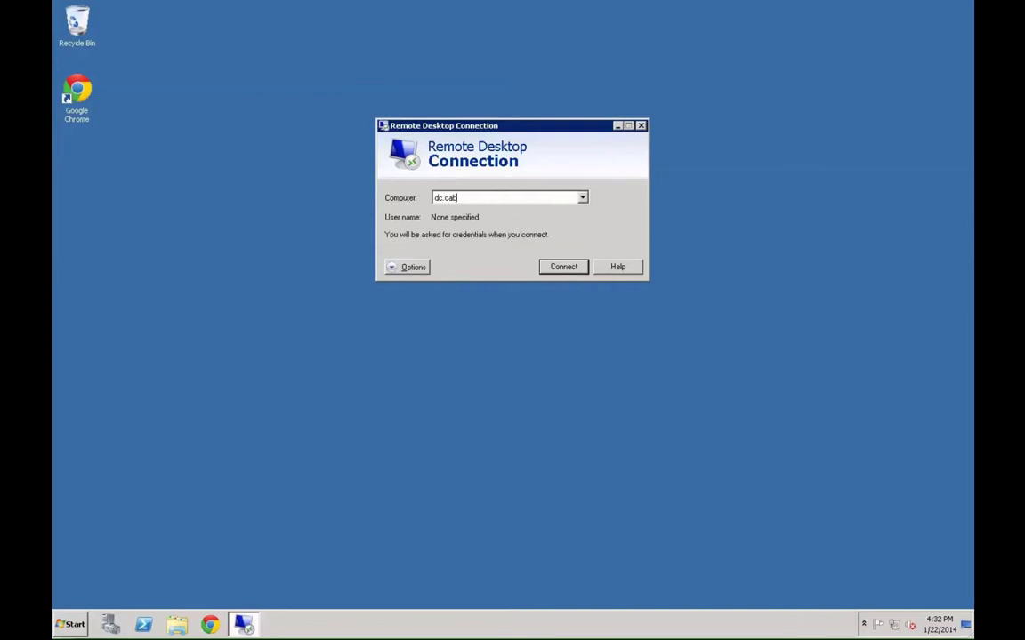
{"action": "type", "text": ".cdip.net"}
{"action": "key", "text": "Return"}
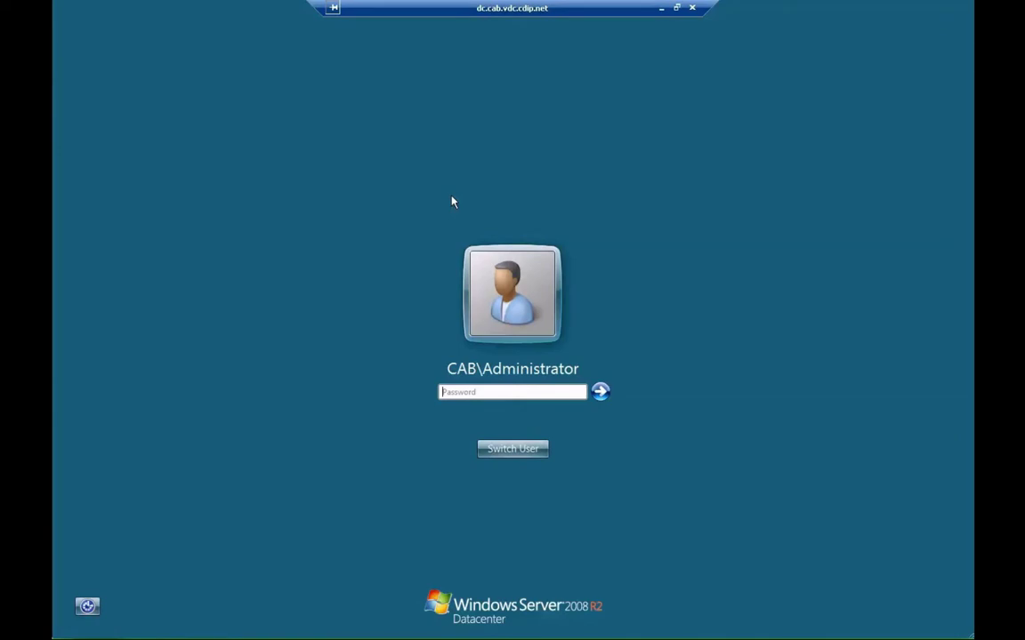
{"action": "type", "text": "••••••••••"}
{"action": "key", "text": "Return"}
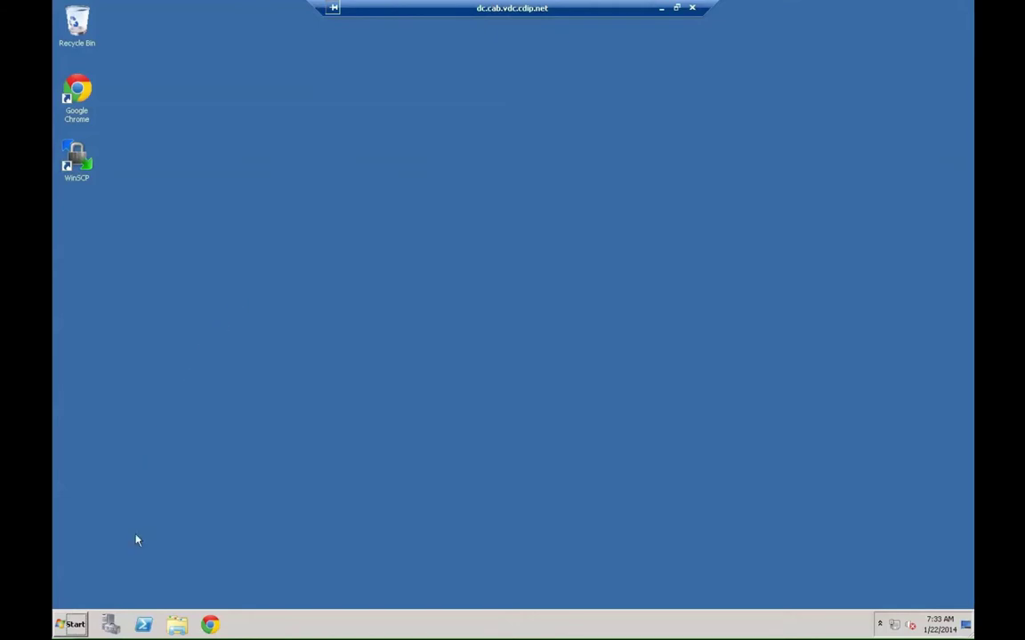
- In Server Manager, review the Roles summary (2 of 17 installed) and launch the Add Roles Wizard
{"action": "left_click", "coordinate": [111, 623]}
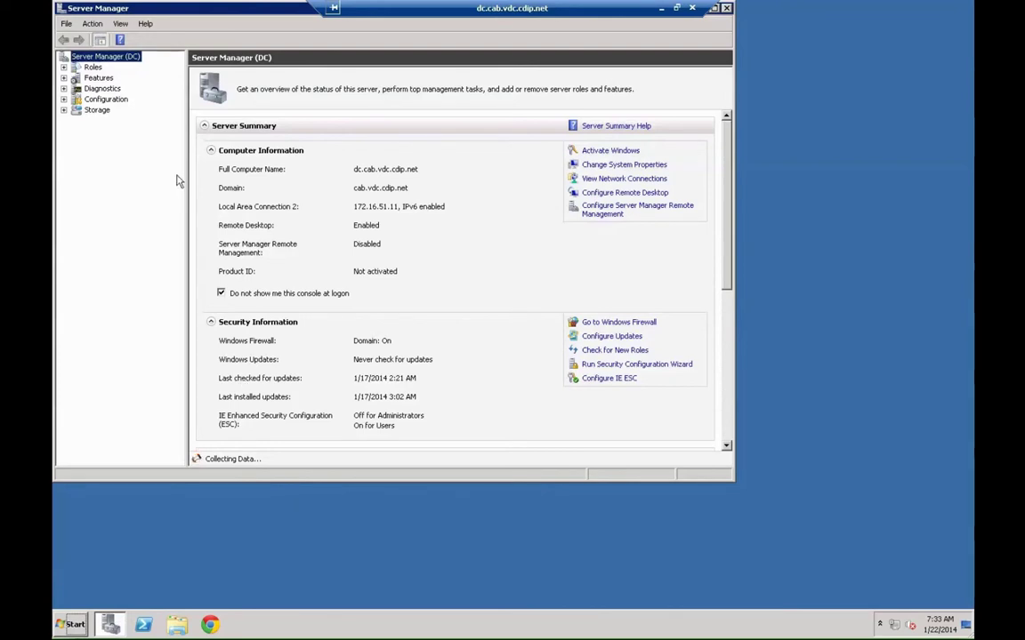
{"action": "left_click", "coordinate": [96, 69]}
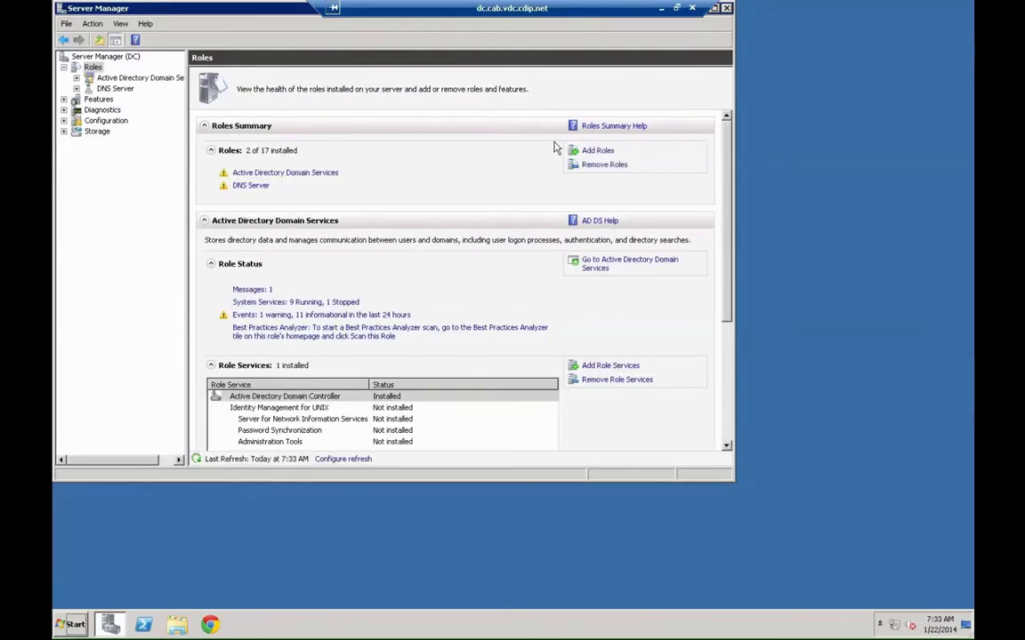
{"action": "left_click", "coordinate": [589, 152]}
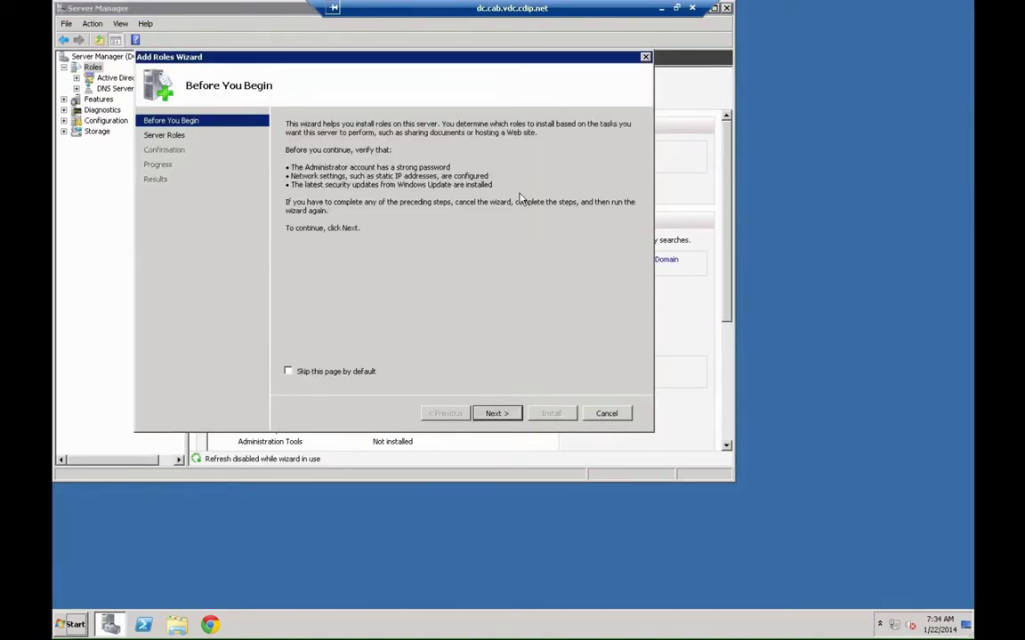
- Select Active Directory Certificate Services with Certification Authority Web Enrollment and its required web server features
{"action": "left_click", "coordinate": [493, 414]}
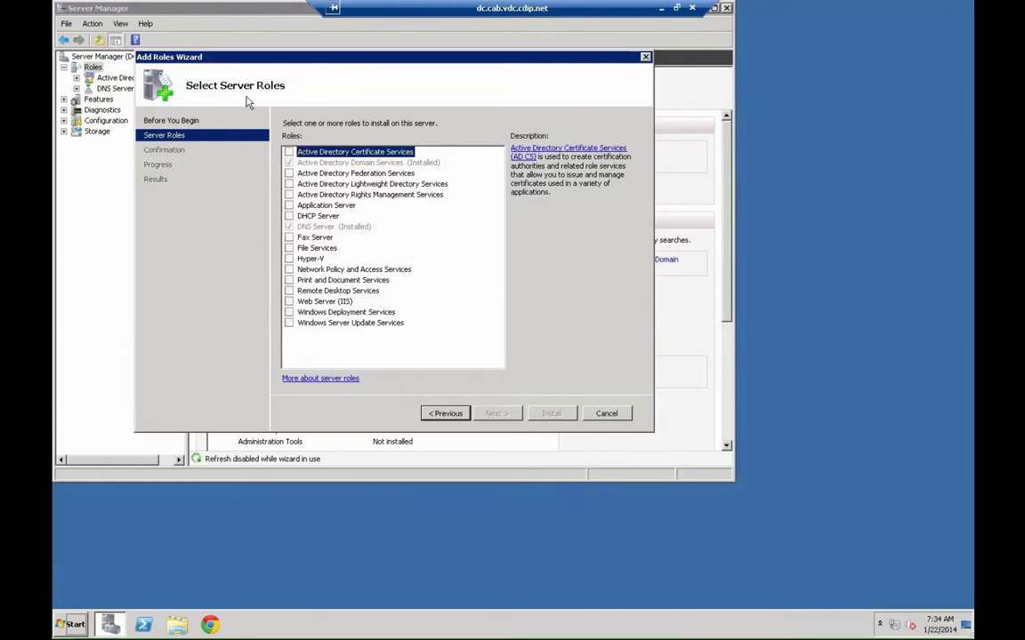
{"action": "left_click", "coordinate": [290, 152]}
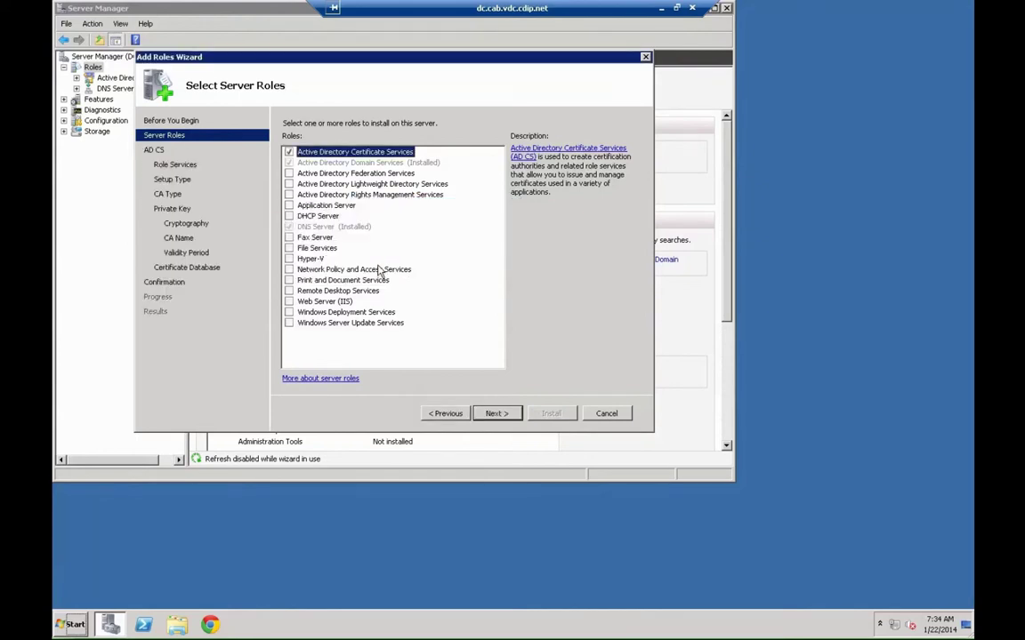
{"action": "left_click", "coordinate": [492, 414]}
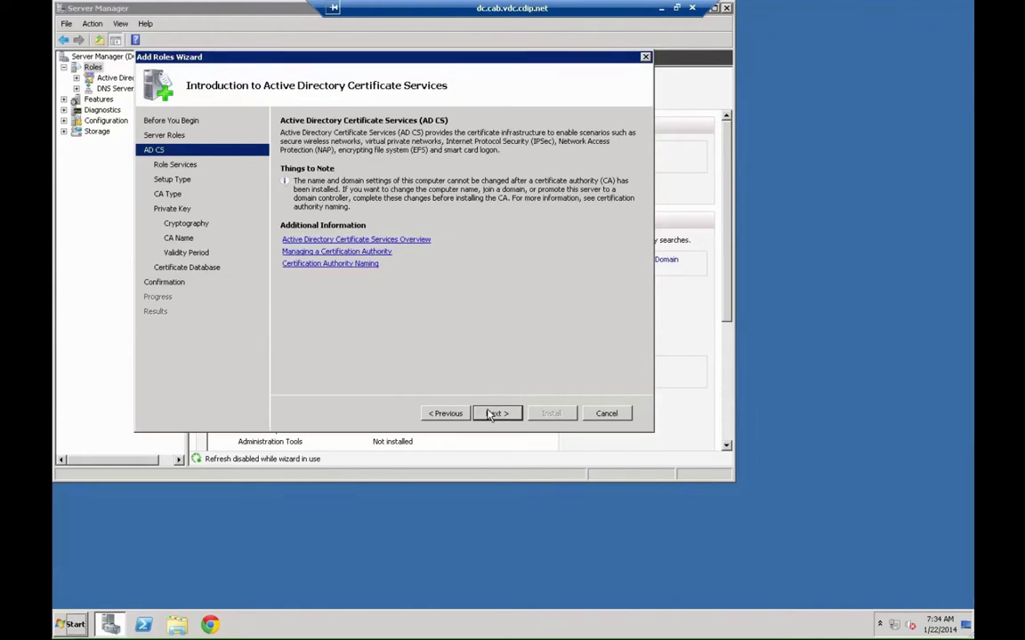
{"action": "left_click", "coordinate": [491, 414]}
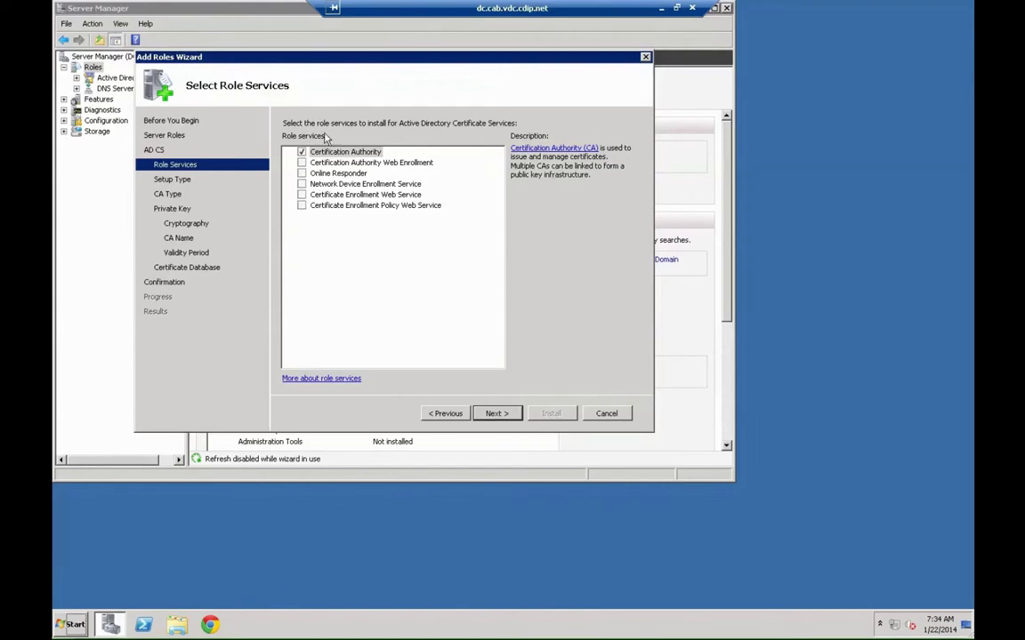
{"action": "left_click", "coordinate": [303, 163]}
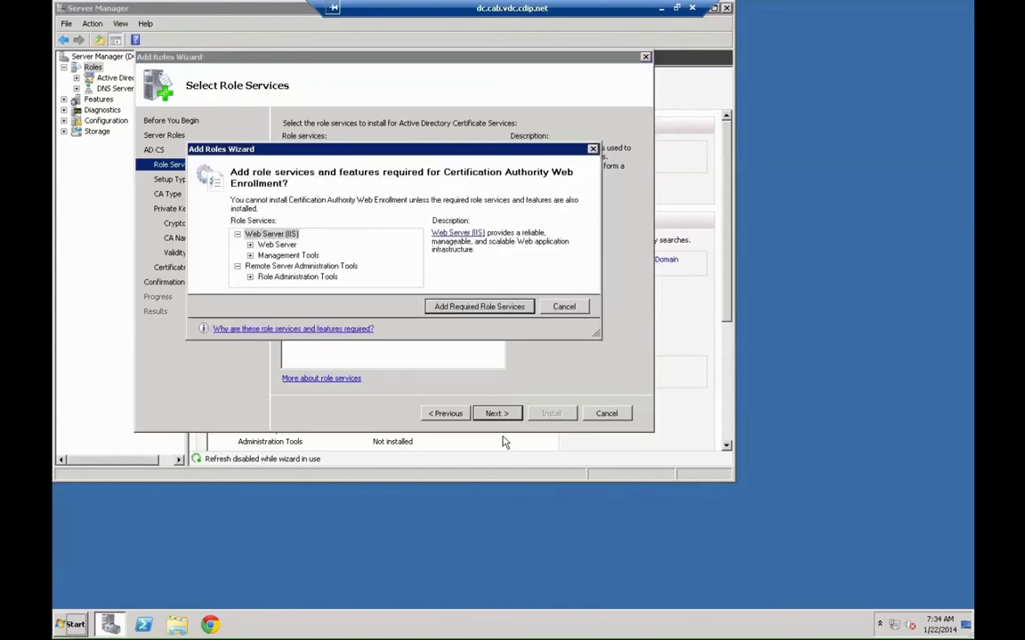
{"action": "left_click", "coordinate": [493, 307]}
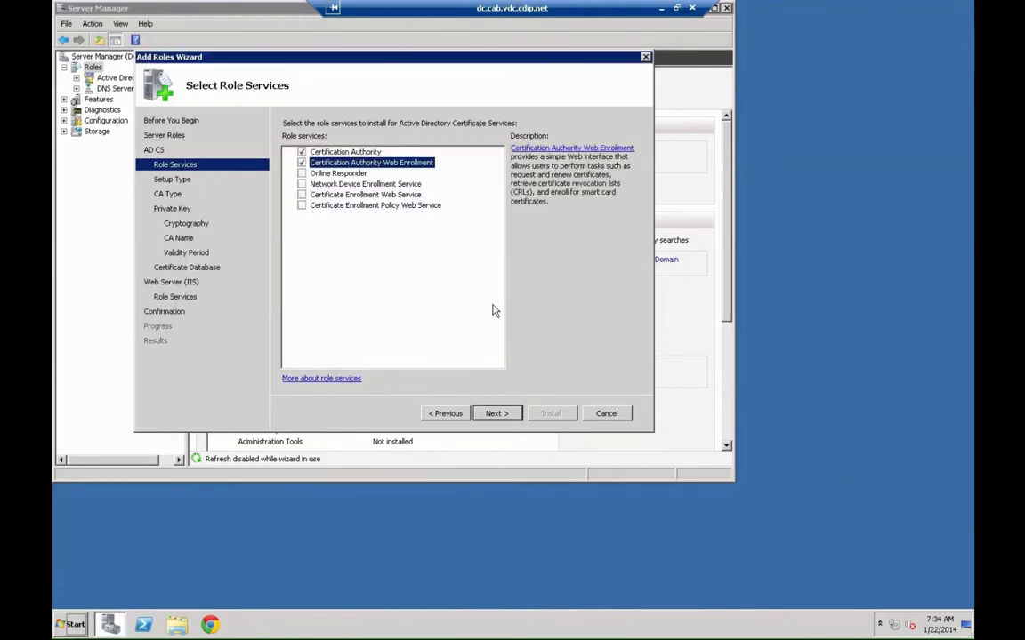
{"action": "left_click", "coordinate": [494, 415]}
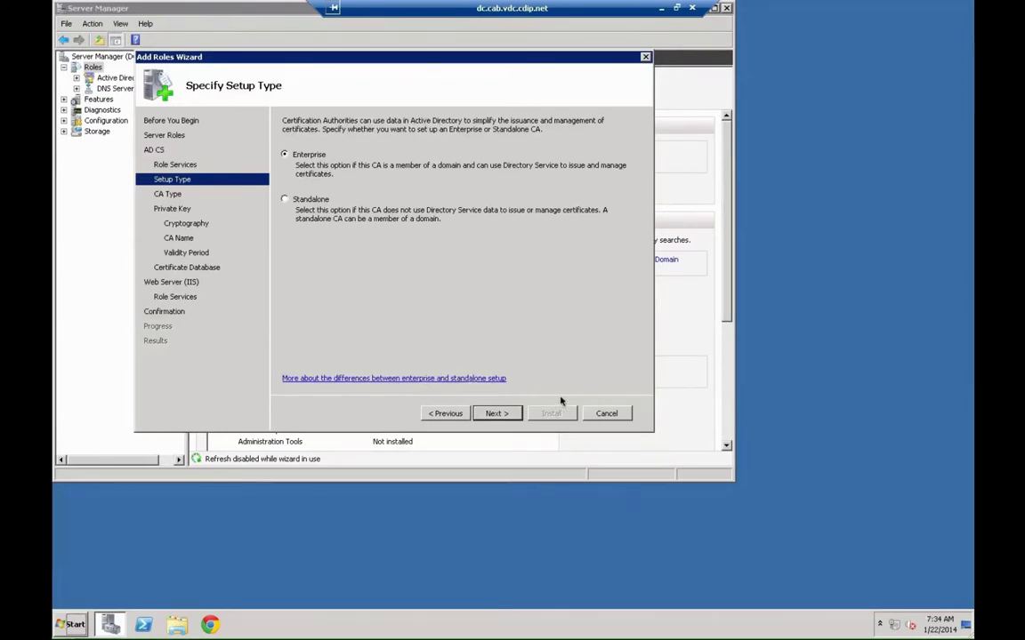
- Keep Enterprise Root CA, new private key and 5-year validity defaults, then install and close
{"action": "left_click", "coordinate": [496, 411]}
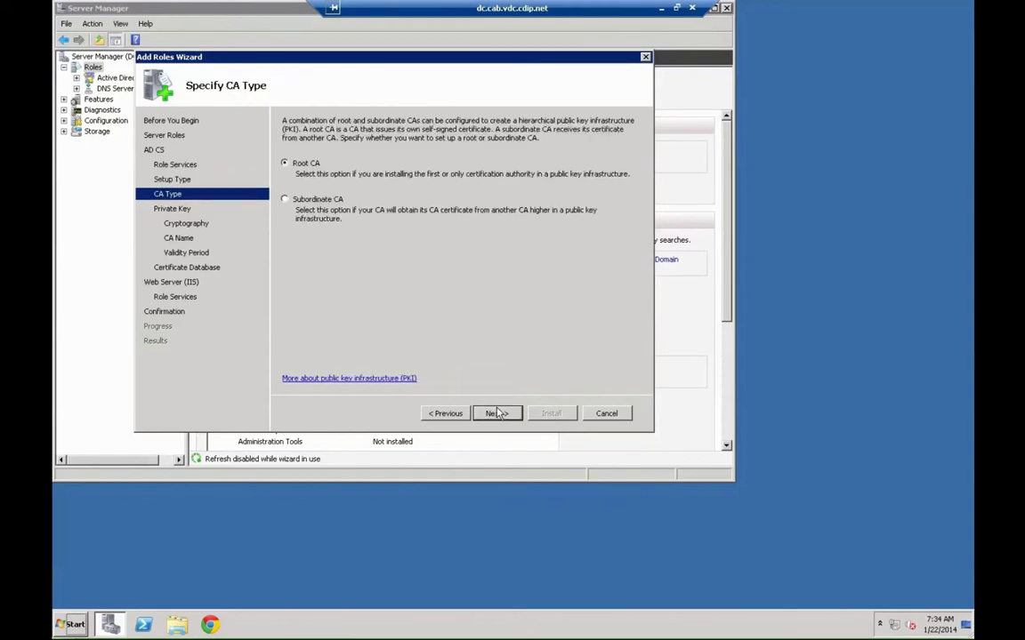
{"action": "left_click", "coordinate": [496, 414]}
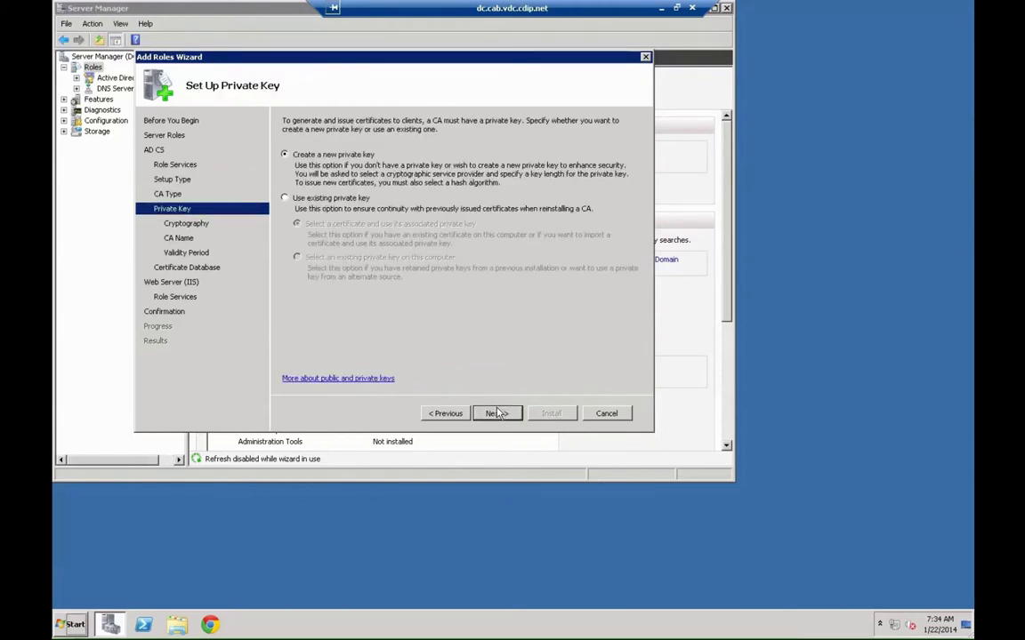
{"action": "left_click", "coordinate": [496, 414]}
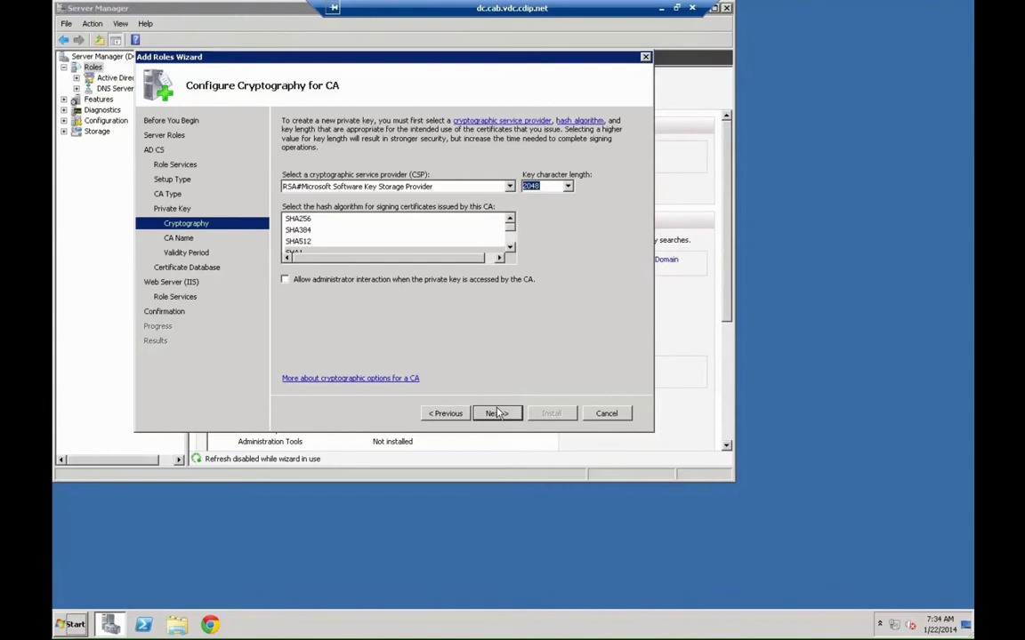
{"action": "left_click", "coordinate": [496, 413]}
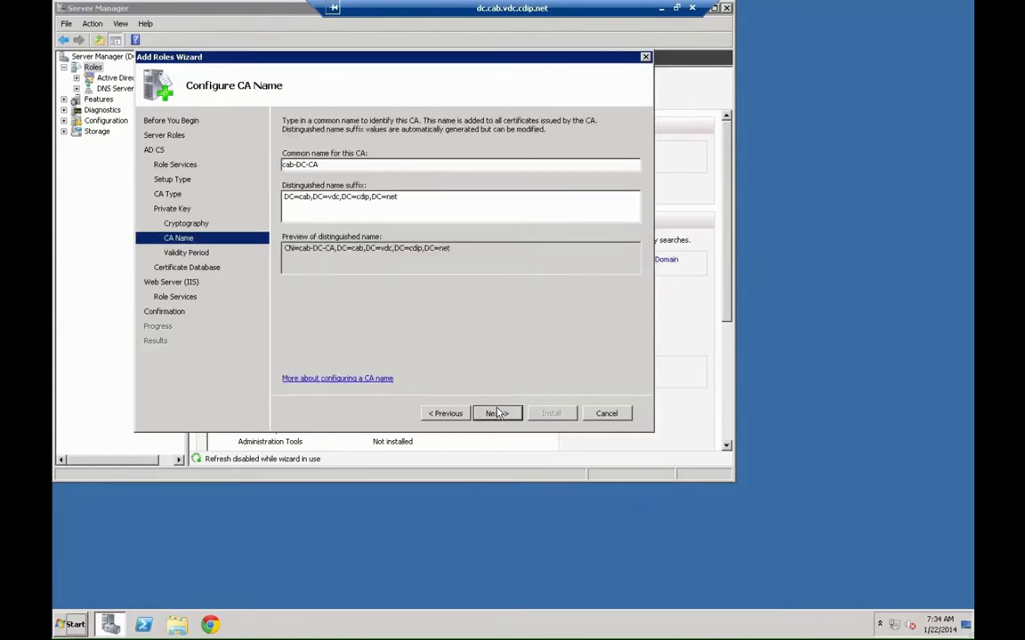
{"action": "left_click", "coordinate": [496, 413]}
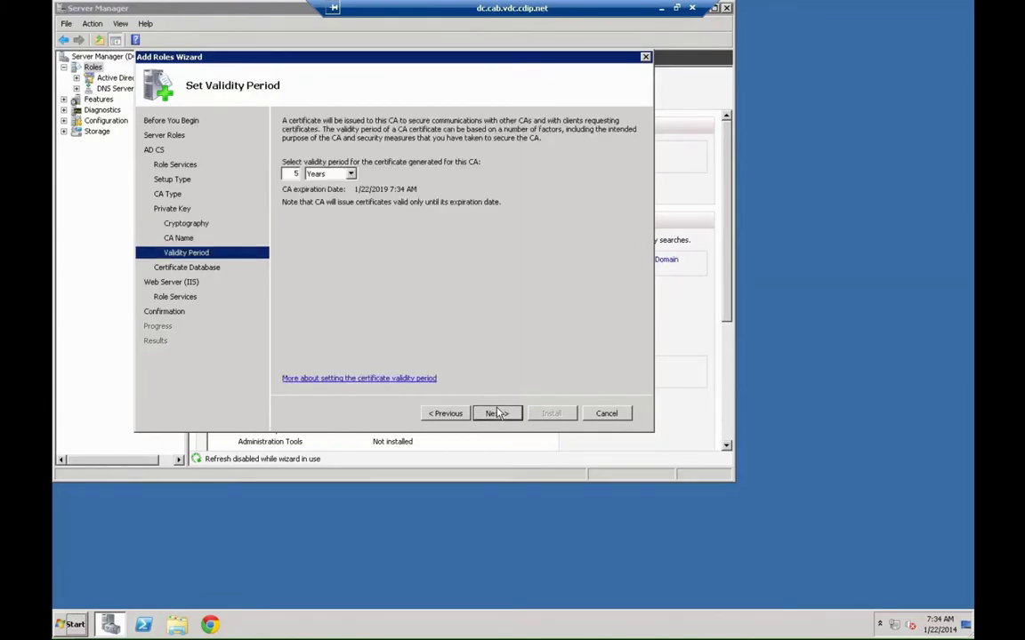
{"action": "left_click", "coordinate": [496, 414]}
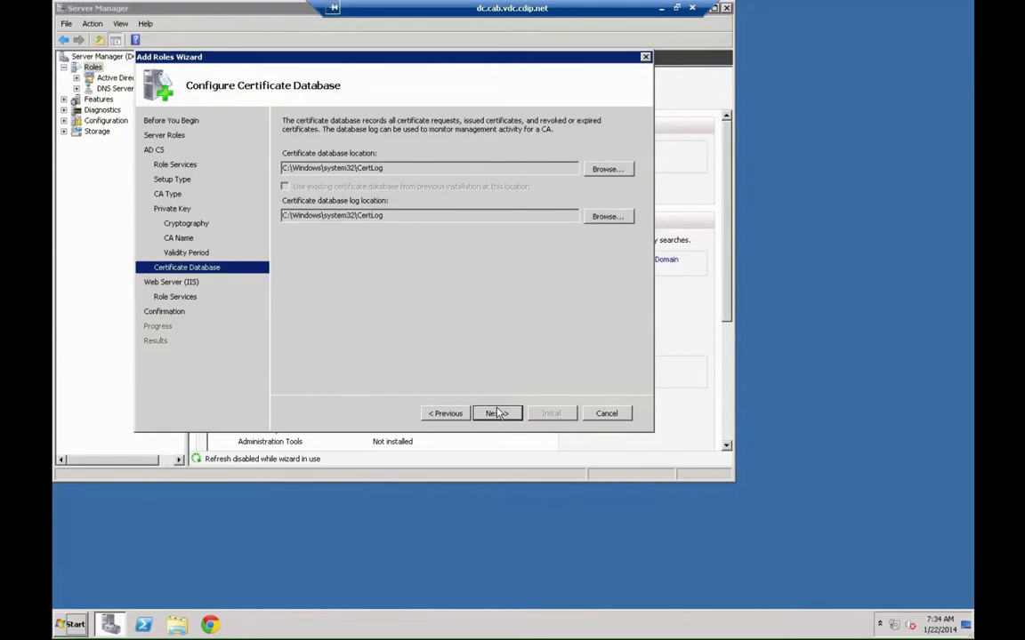
{"action": "left_click", "coordinate": [496, 413]}
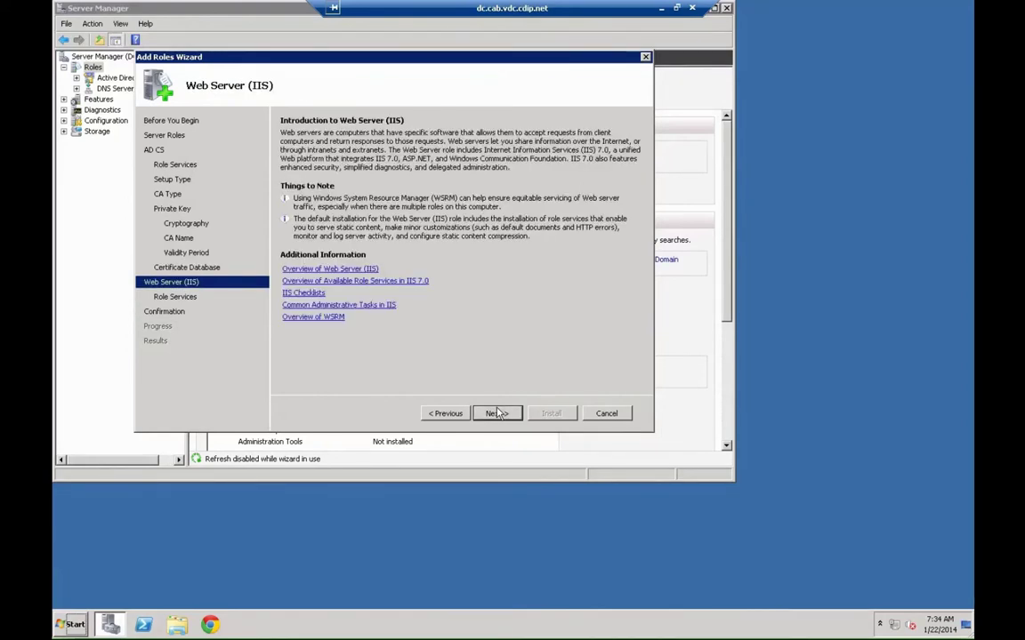
{"action": "left_click", "coordinate": [497, 414]}
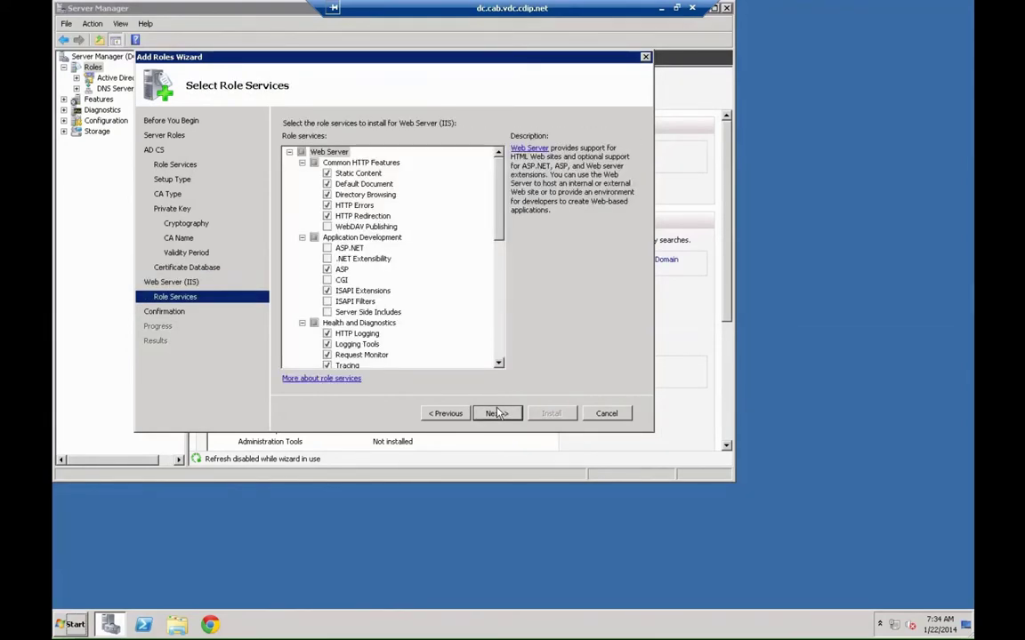
{"action": "left_click", "coordinate": [496, 413]}
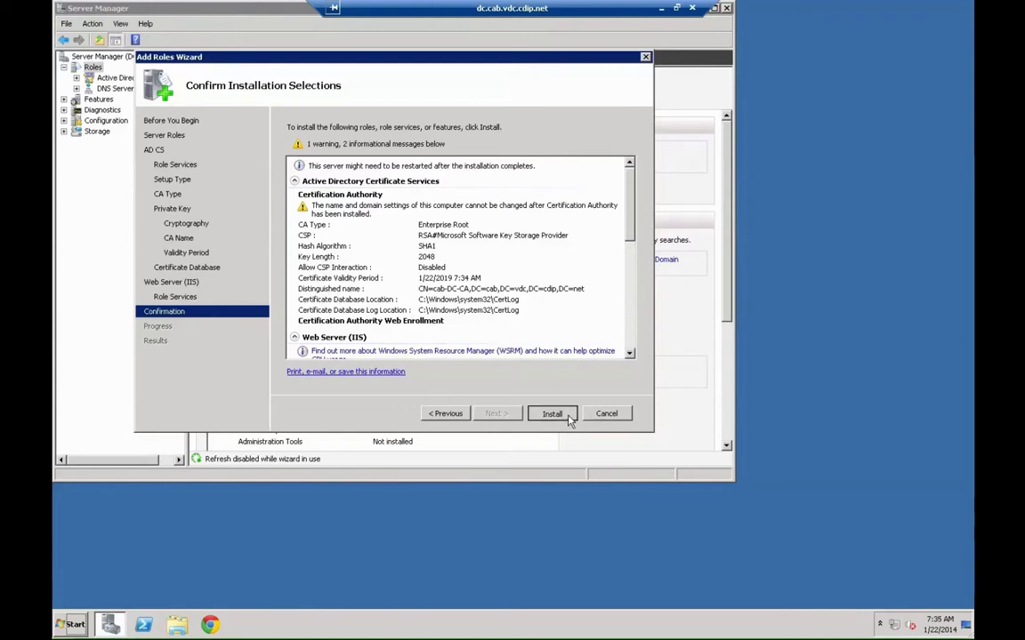
{"action": "left_click", "coordinate": [551, 413]}
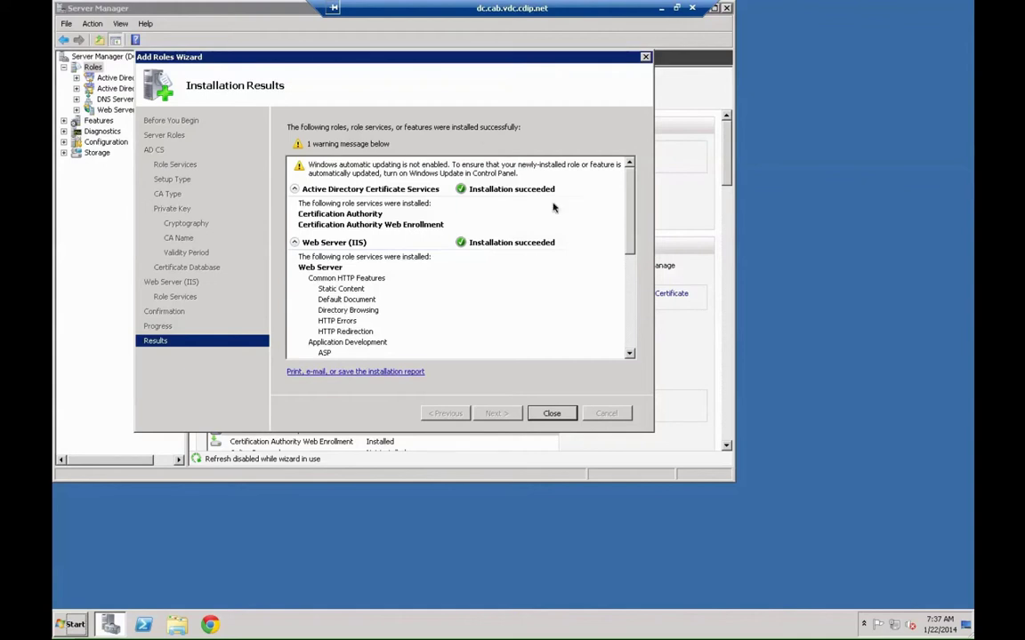
{"action": "left_click", "coordinate": [552, 414]}
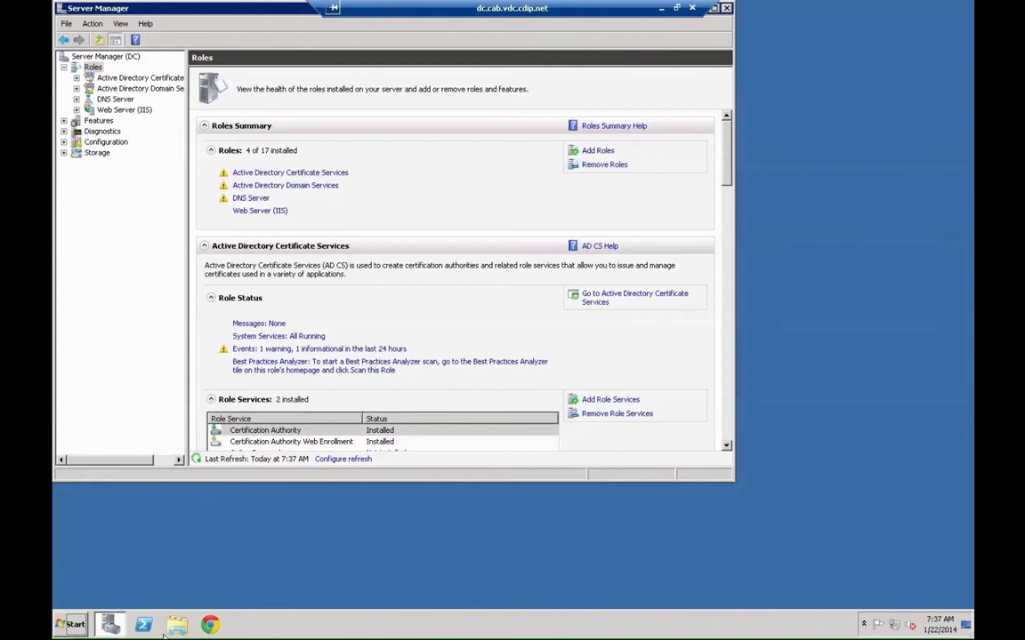
- Log off the domain controller session and relaunch Chrome on the local desktop
{"action": "left_click", "coordinate": [85, 627]}
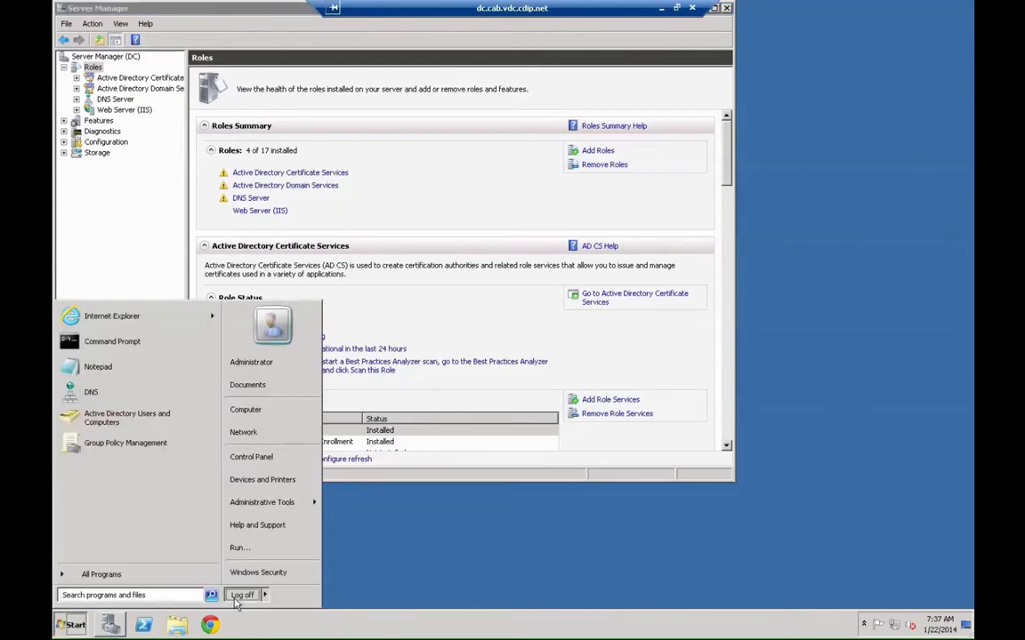
{"action": "left_click", "coordinate": [236, 605]}
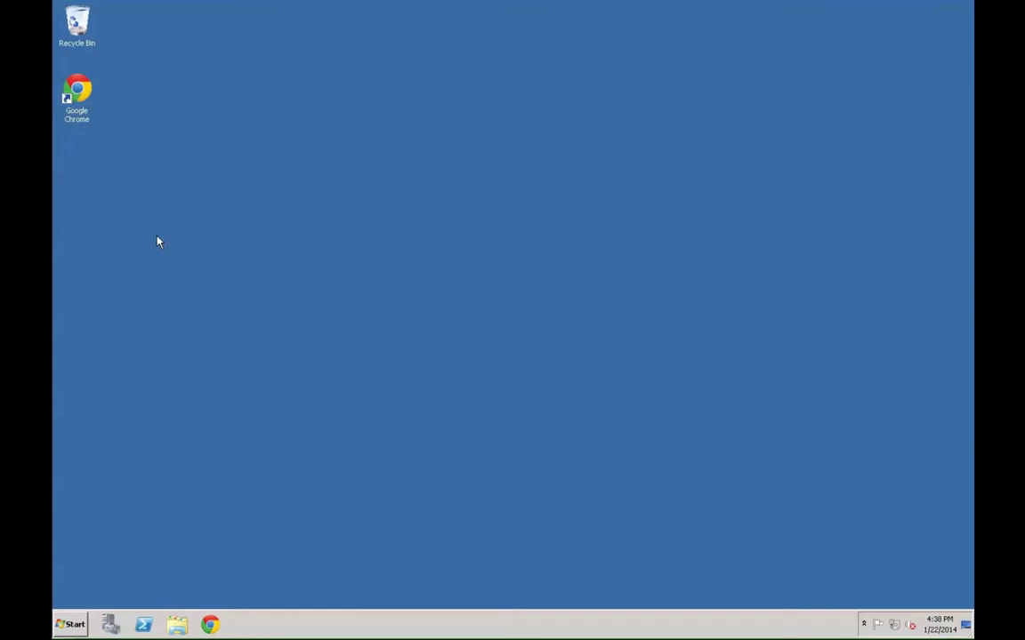
{"action": "double_click", "coordinate": [91, 107]}
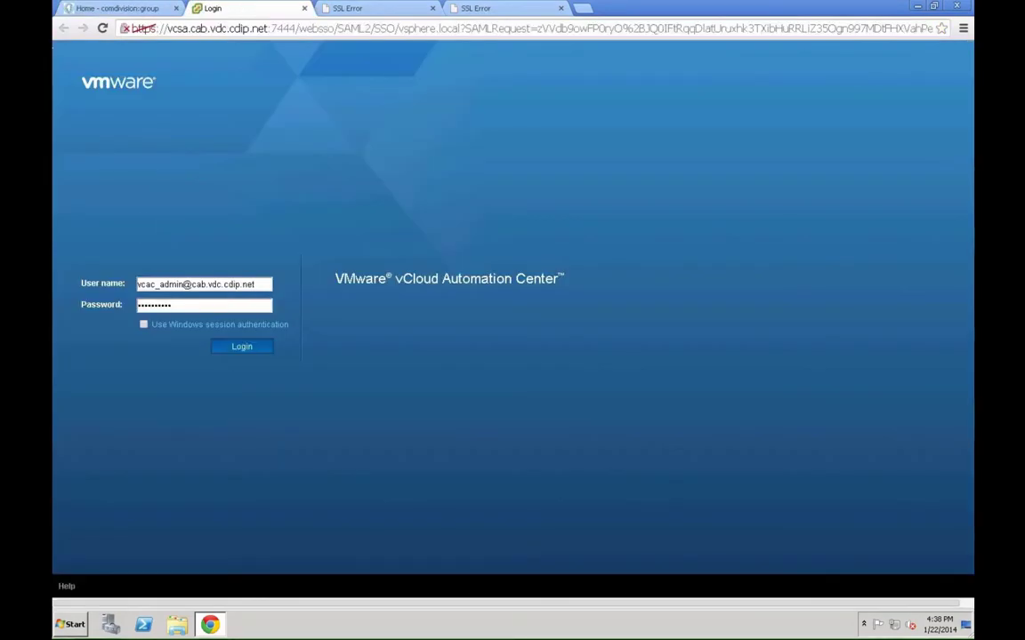
- Sign in to vCAC and start a new endpoint under Administration > Advanced Services > Endpoints
{"action": "key", "text": "Return"}
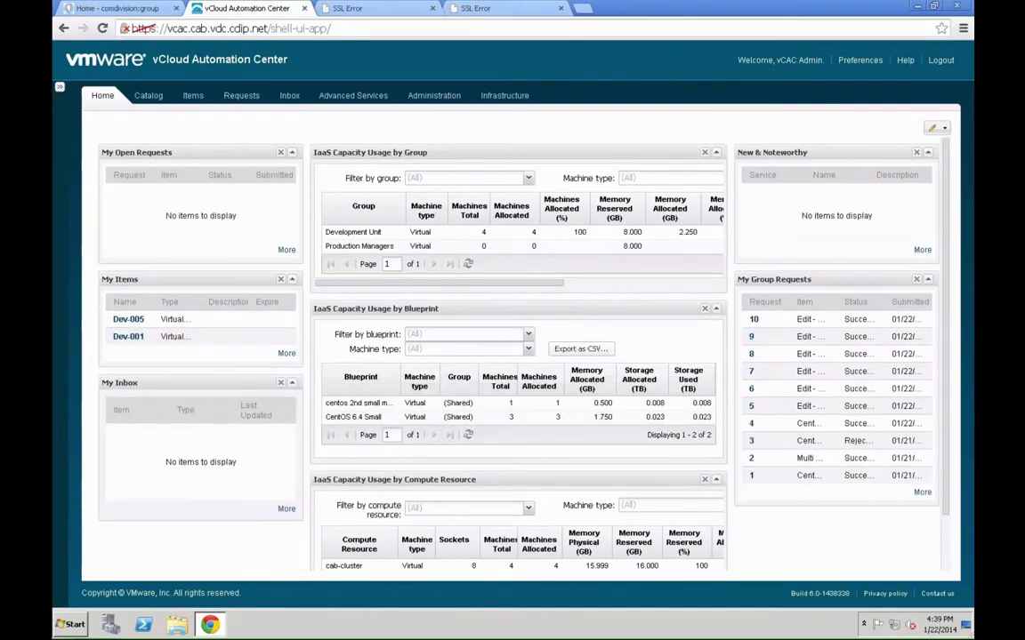
{"action": "left_click", "coordinate": [413, 104]}
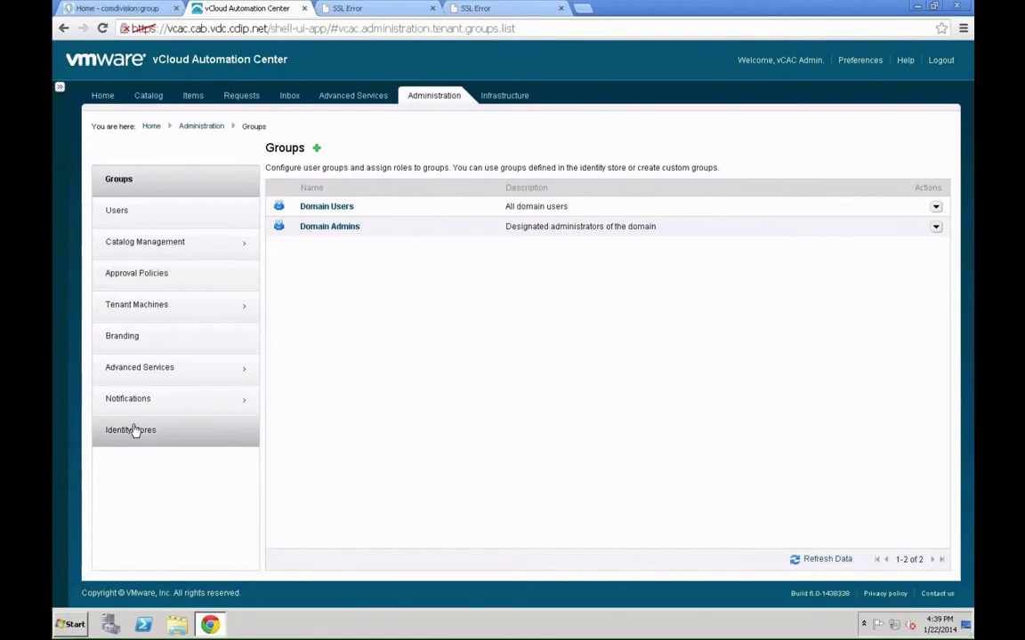
{"action": "left_click", "coordinate": [137, 382]}
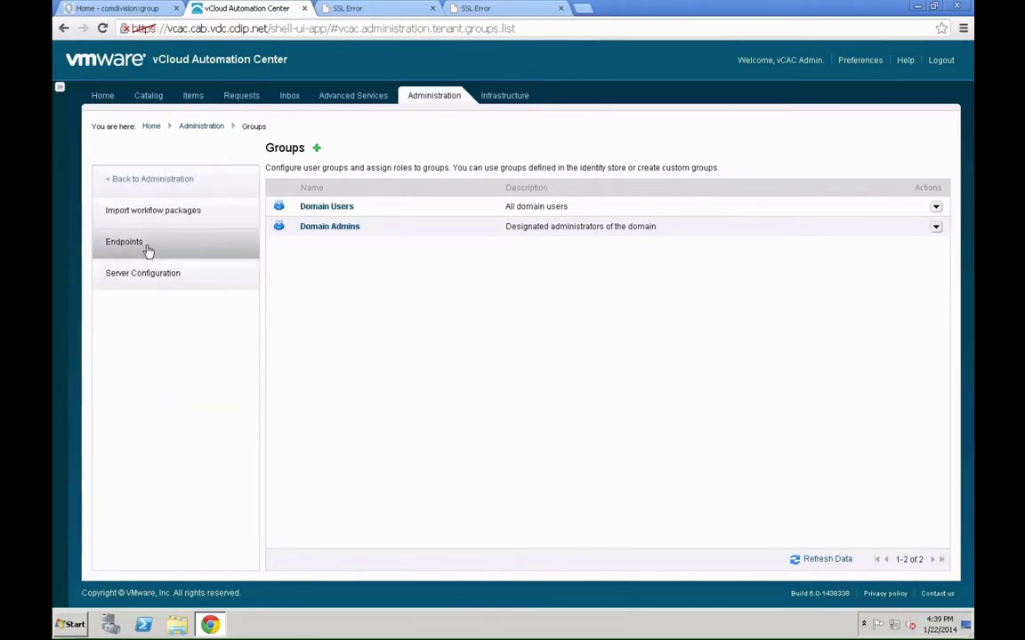
{"action": "left_click", "coordinate": [148, 253]}
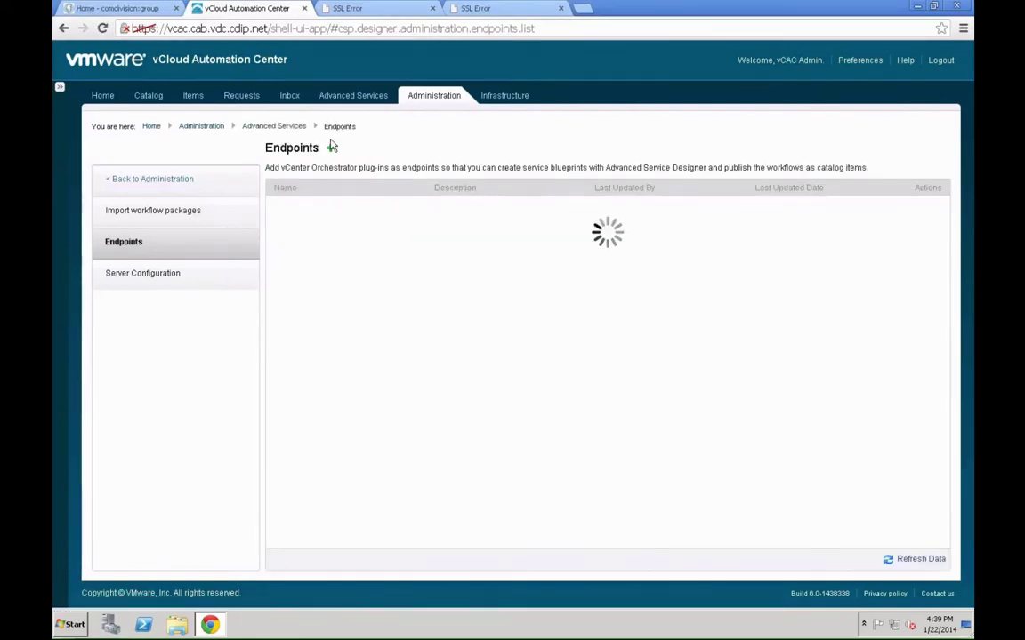
{"action": "left_click", "coordinate": [330, 151]}
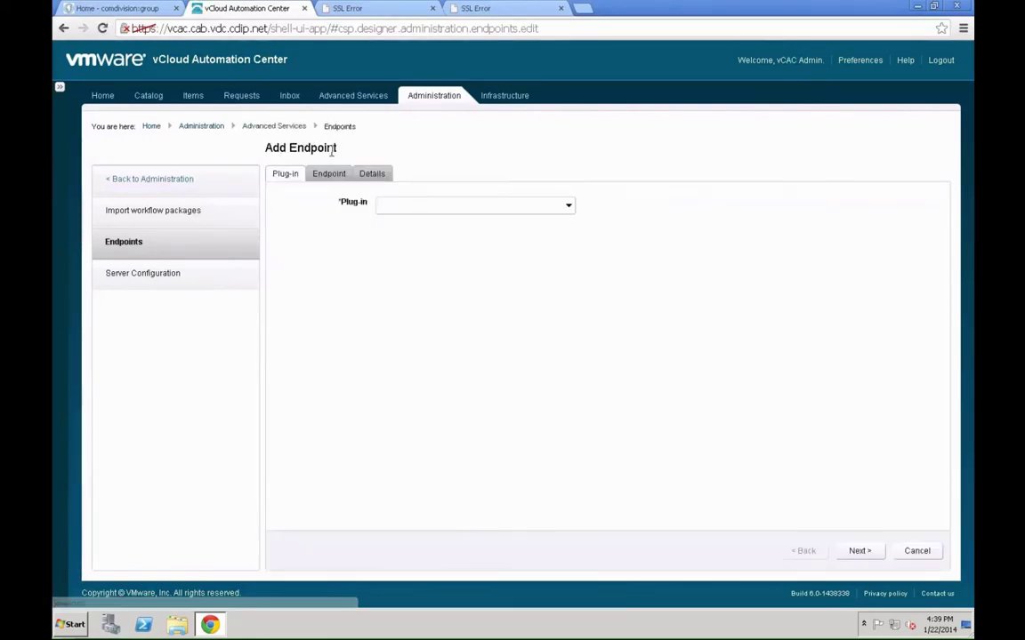
- Choose the Active Directory plug-in and name the endpoint CAB ADS
{"action": "left_click", "coordinate": [543, 206]}
{"action": "left_click", "coordinate": [425, 223]}
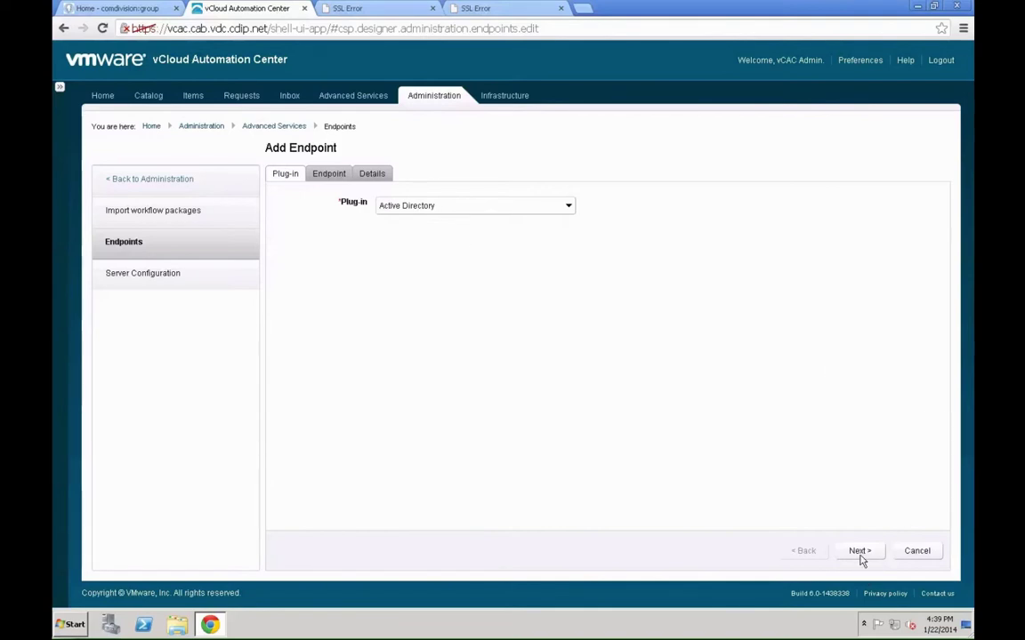
{"action": "left_click", "coordinate": [858, 551]}
{"action": "left_click", "coordinate": [418, 205]}
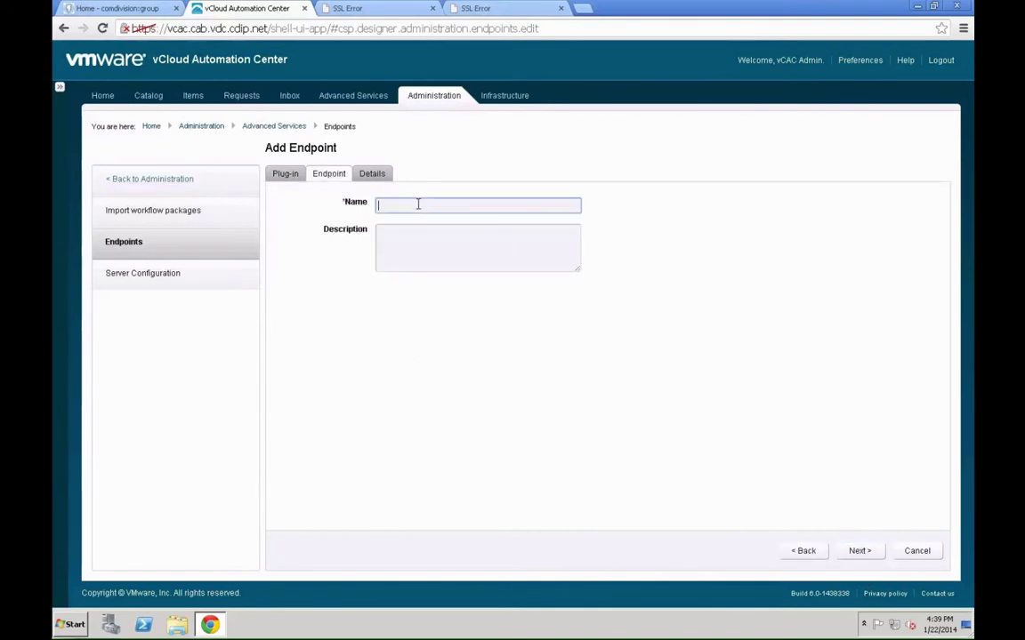
{"action": "type", "text": "CAB ADS"}
{"action": "left_click", "coordinate": [857, 553]}
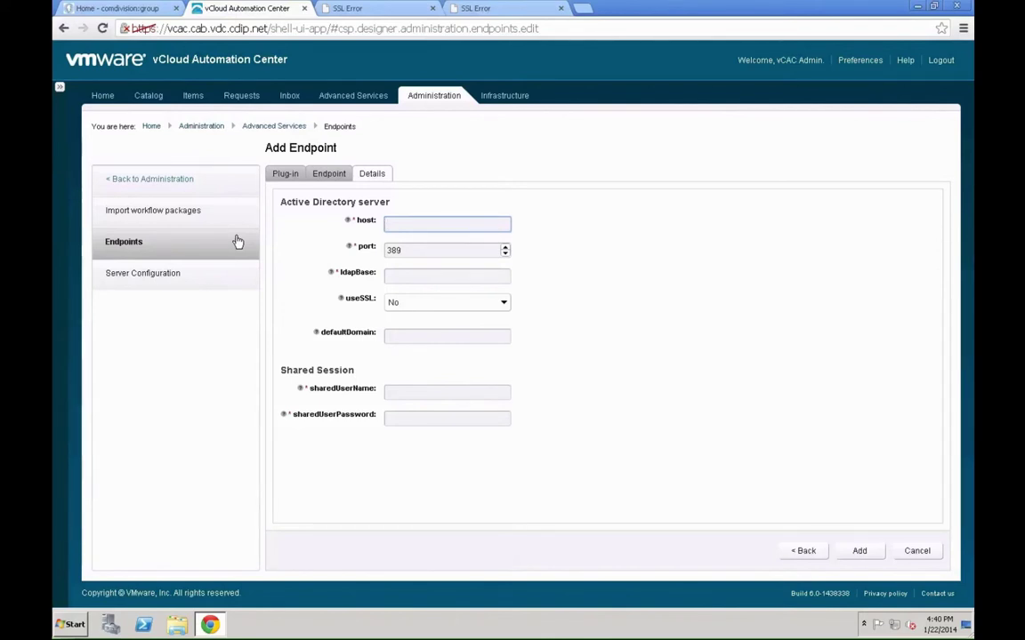
- Enter host dc.cab.vdc.cdip.net, LDAP base dc=cab,dc=vdc,dc=cdip,dc=net, and set useSSL to Yes
{"action": "left_click", "coordinate": [450, 220]}
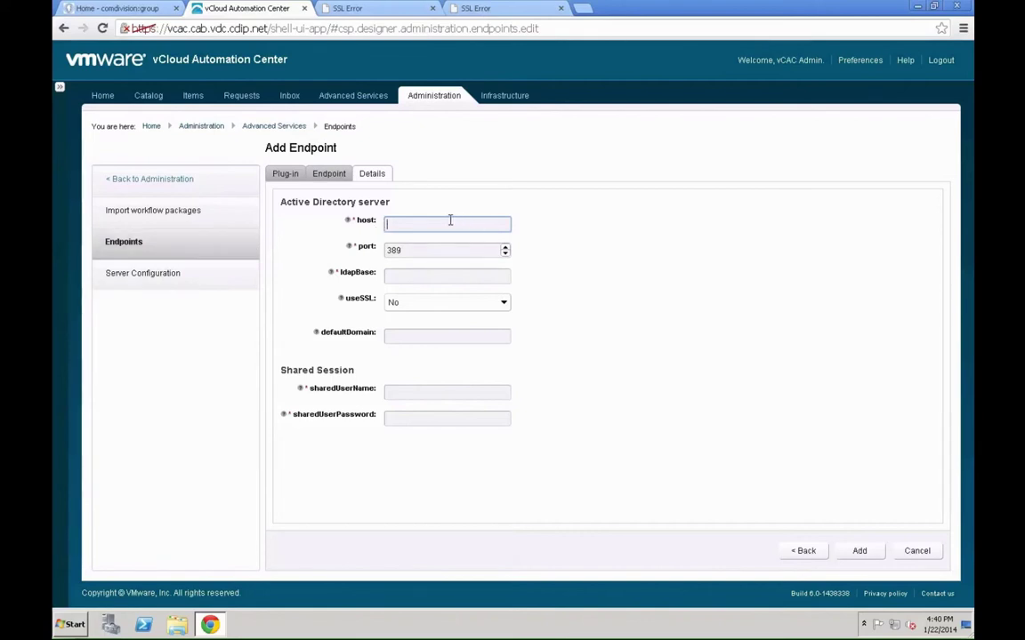
{"action": "type", "text": "dc.cab.vdc.cdip.net"}
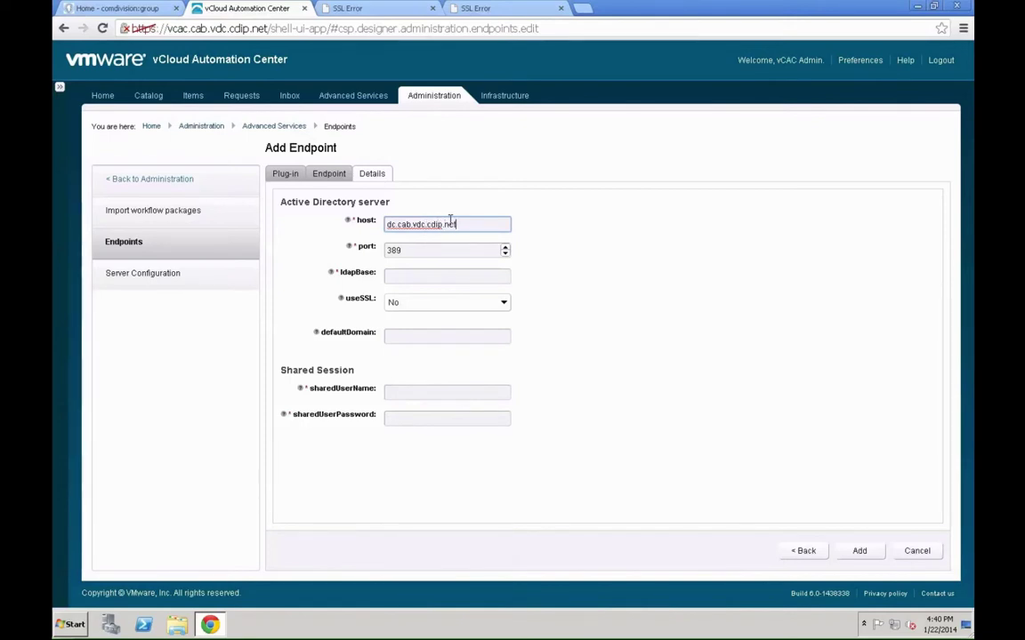
{"action": "key", "text": "Tab"}
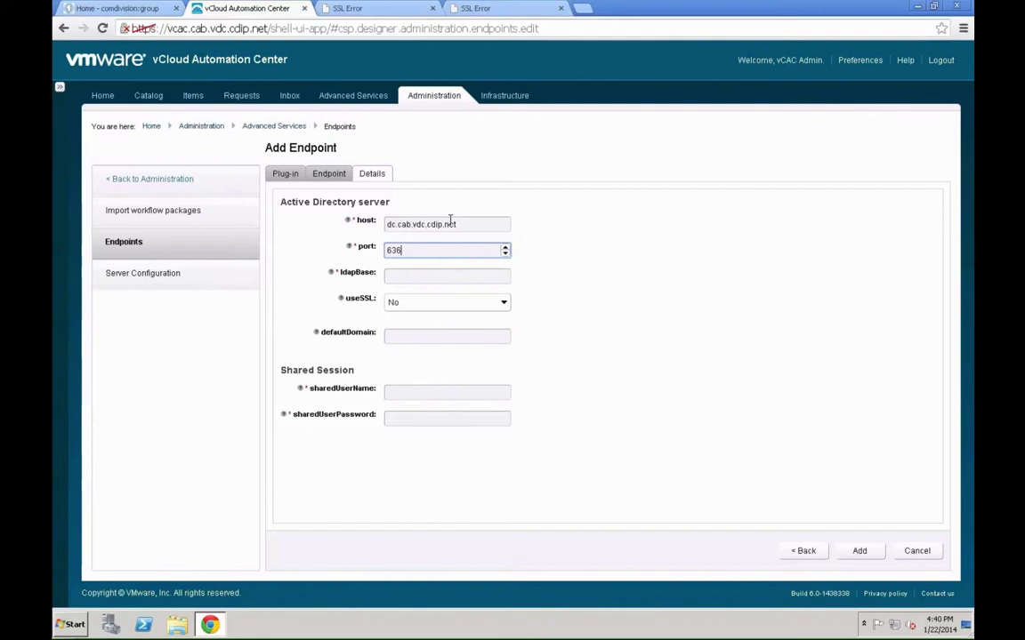
{"action": "key", "text": "Tab"}
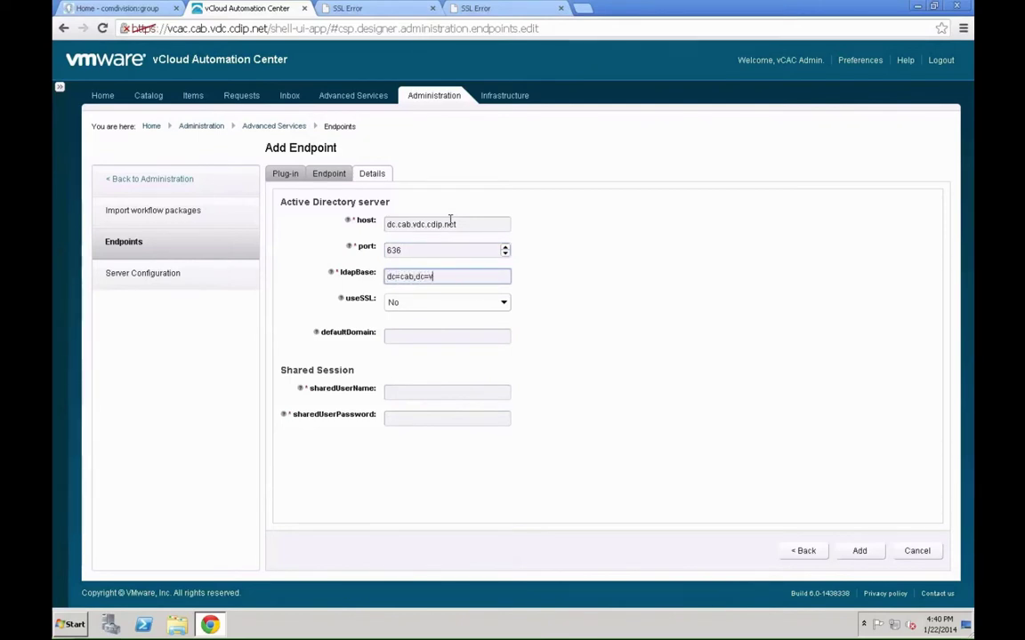
{"action": "type", "text": "dc=cab,dc=vdc,dc=cdip,dc=net"}
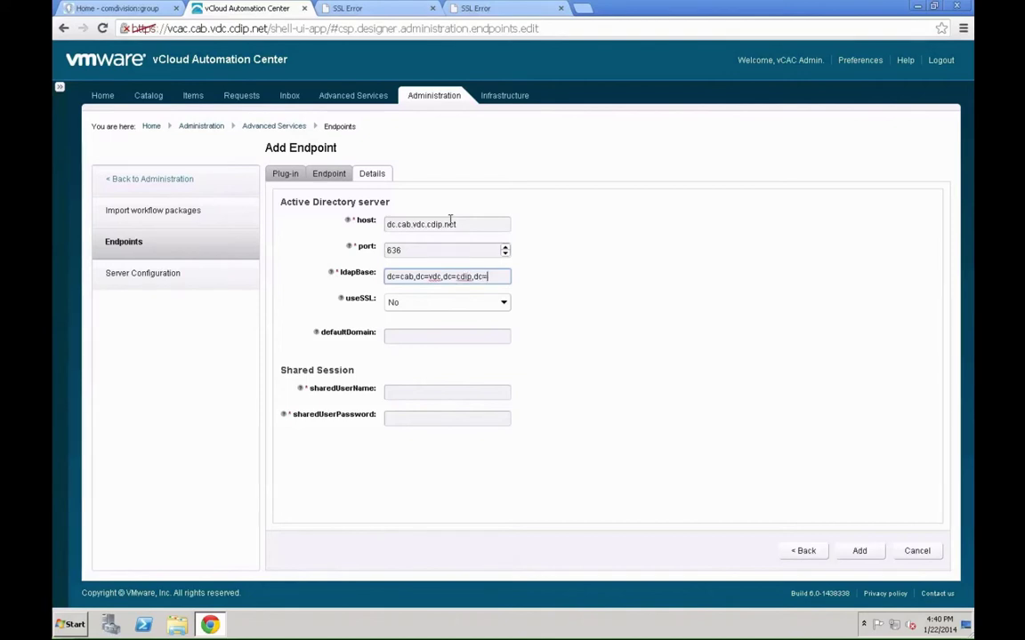
{"action": "key", "text": "Tab"}
{"action": "key", "text": "Tab"}
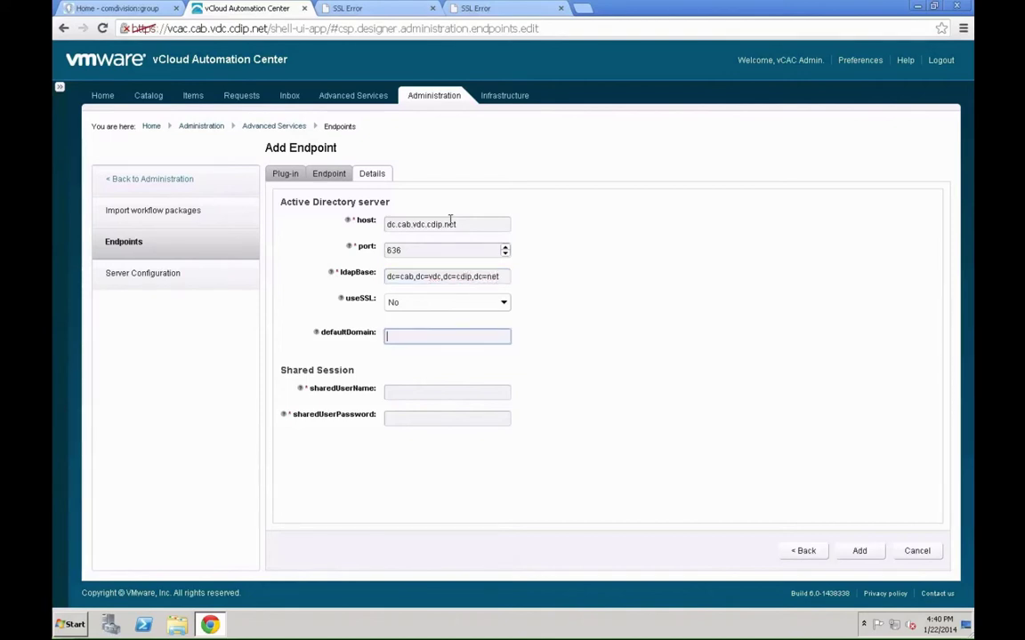
{"action": "left_click", "coordinate": [425, 302]}
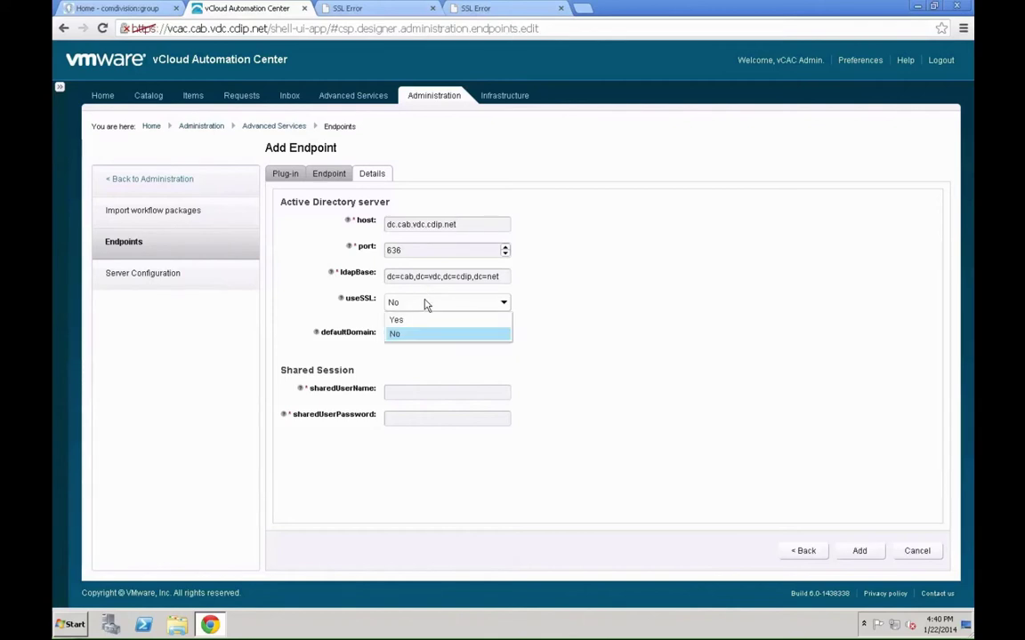
{"action": "left_click", "coordinate": [418, 324]}
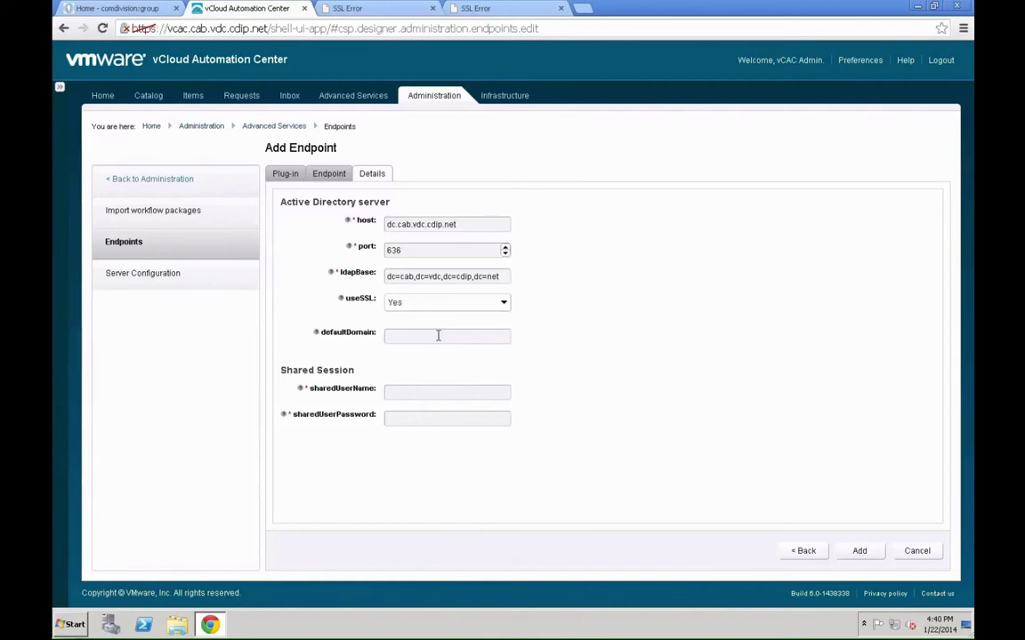
{"action": "left_click", "coordinate": [439, 336]}
{"action": "type", "text": "@cab.vdc.cdip.net"}
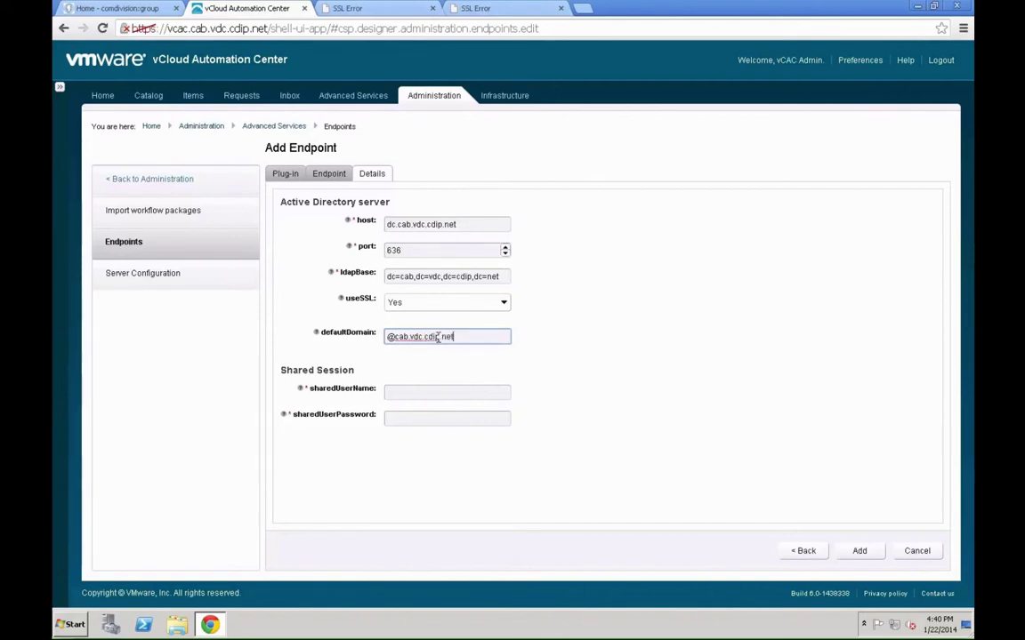
{"action": "key", "text": "Tab"}
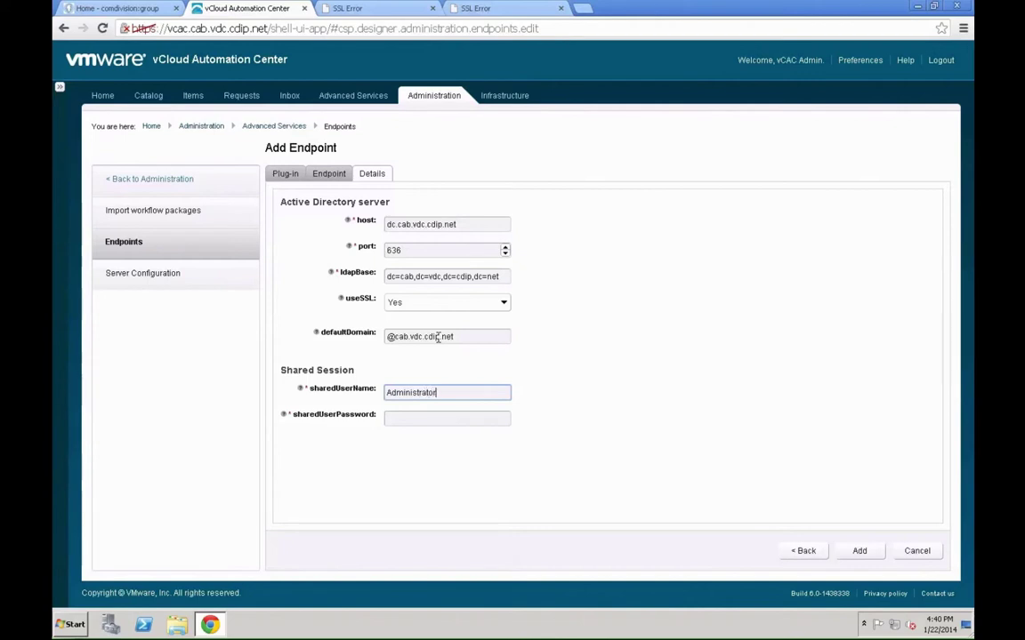
{"action": "key", "text": "Tab"}
{"action": "type", "text": "P"}
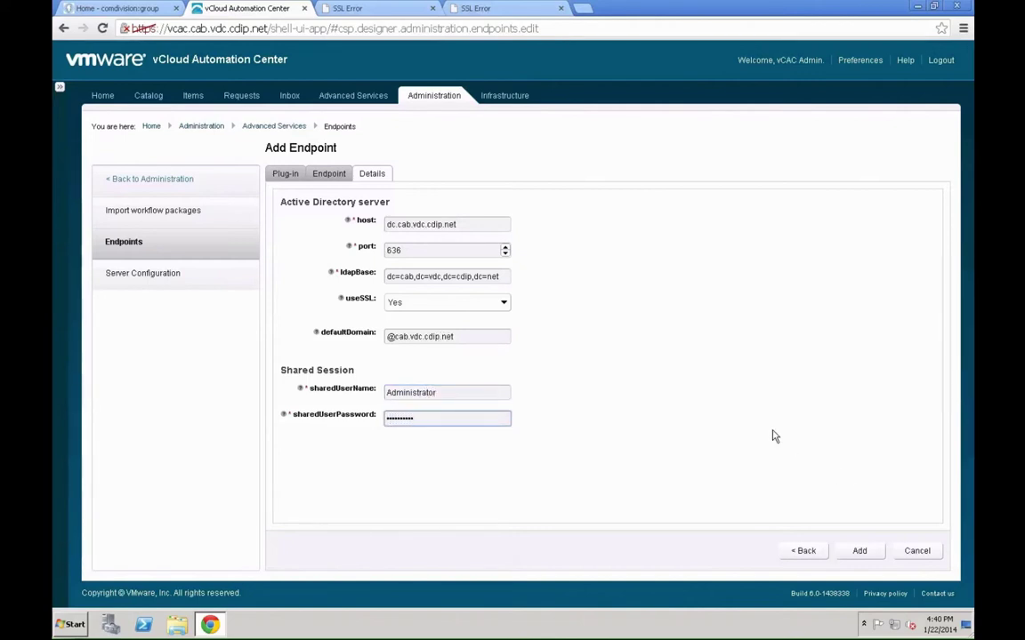
{"action": "left_click", "coordinate": [858, 551]}
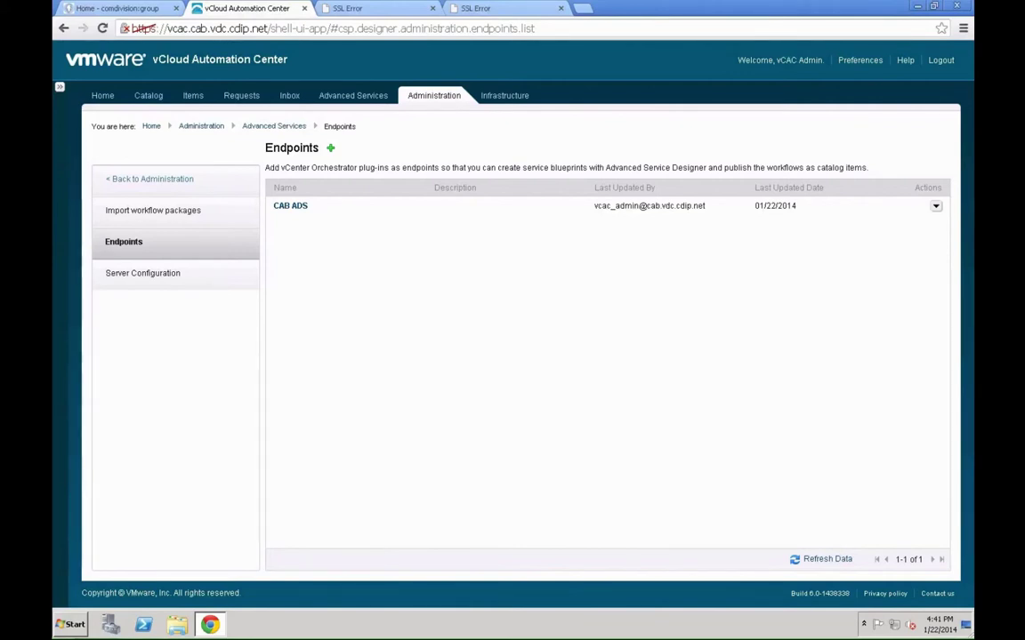
- Start a new endpoint using the vCenter Server plug-in
{"action": "left_click", "coordinate": [330, 148]}
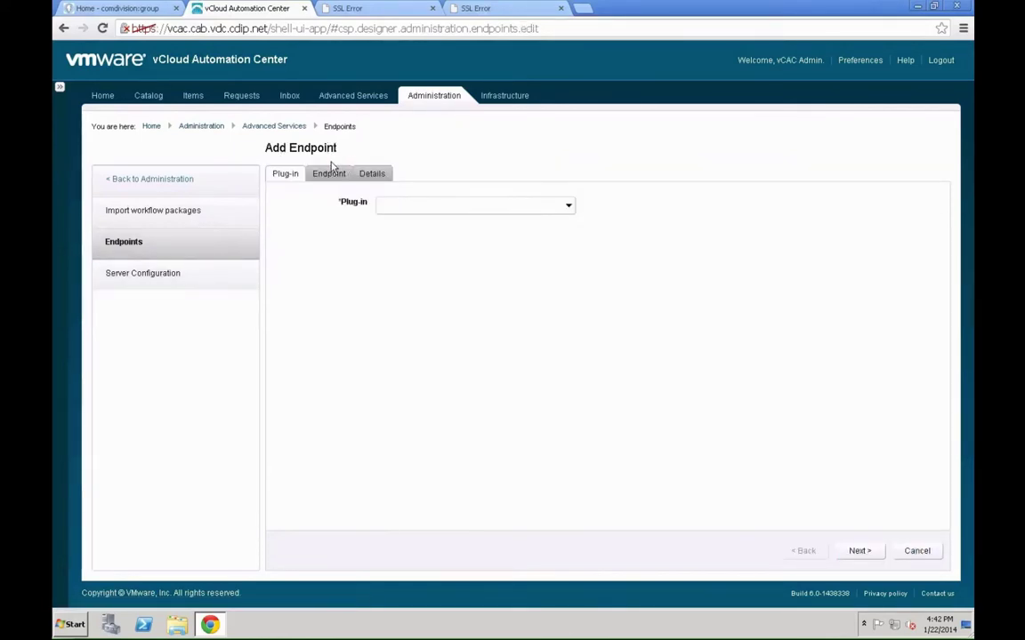
{"action": "left_click", "coordinate": [451, 236]}
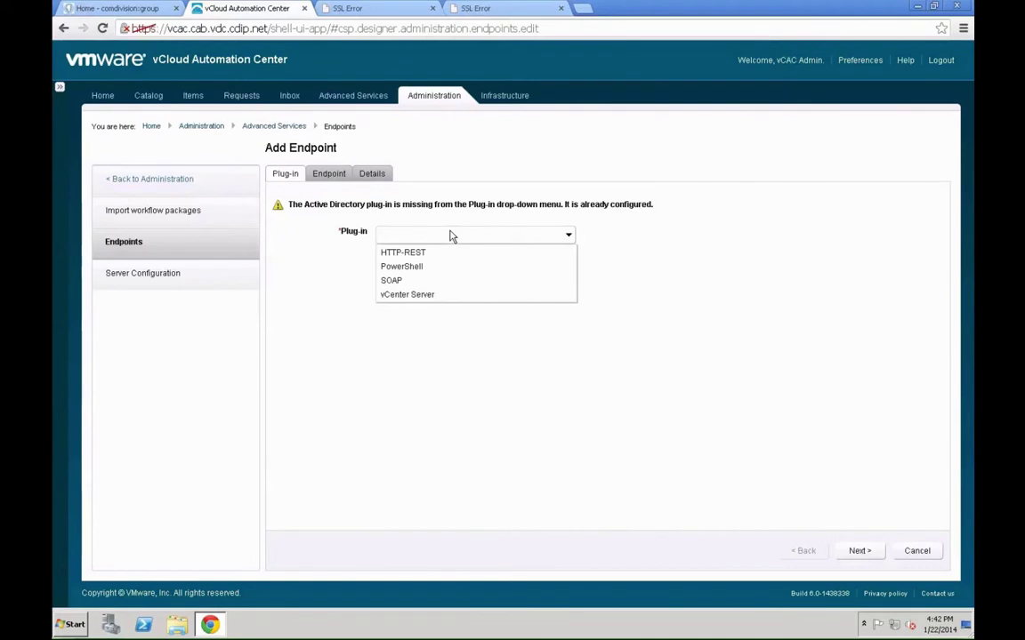
{"action": "left_click", "coordinate": [430, 295]}
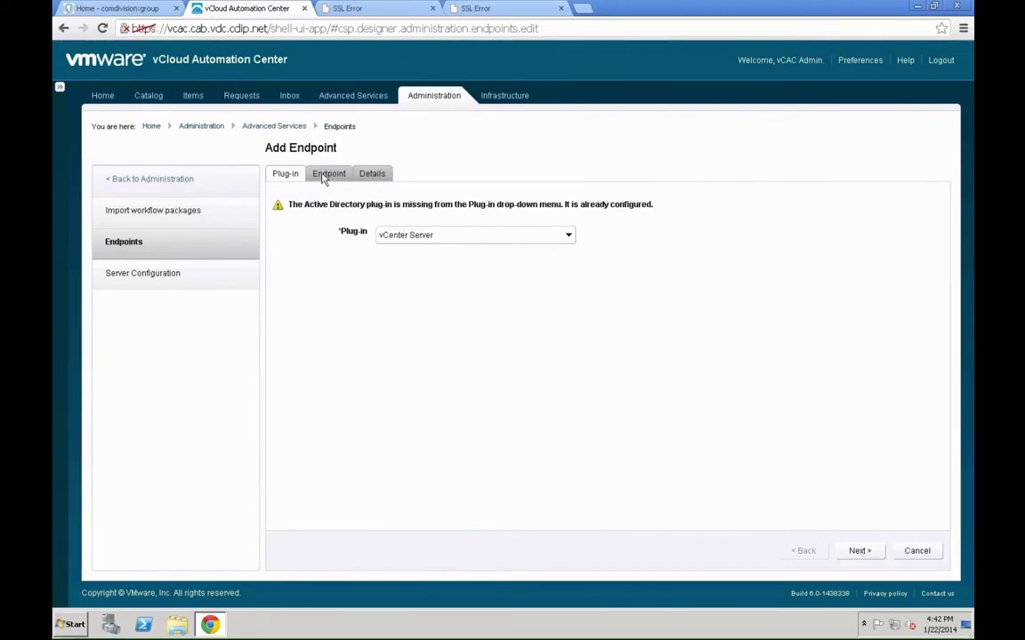
{"action": "left_click", "coordinate": [881, 551]}
- Name the endpoint 'CAB vCenter' and set its host to vcsa.cab.vdc.cdip.net
{"action": "left_click", "coordinate": [415, 205]}
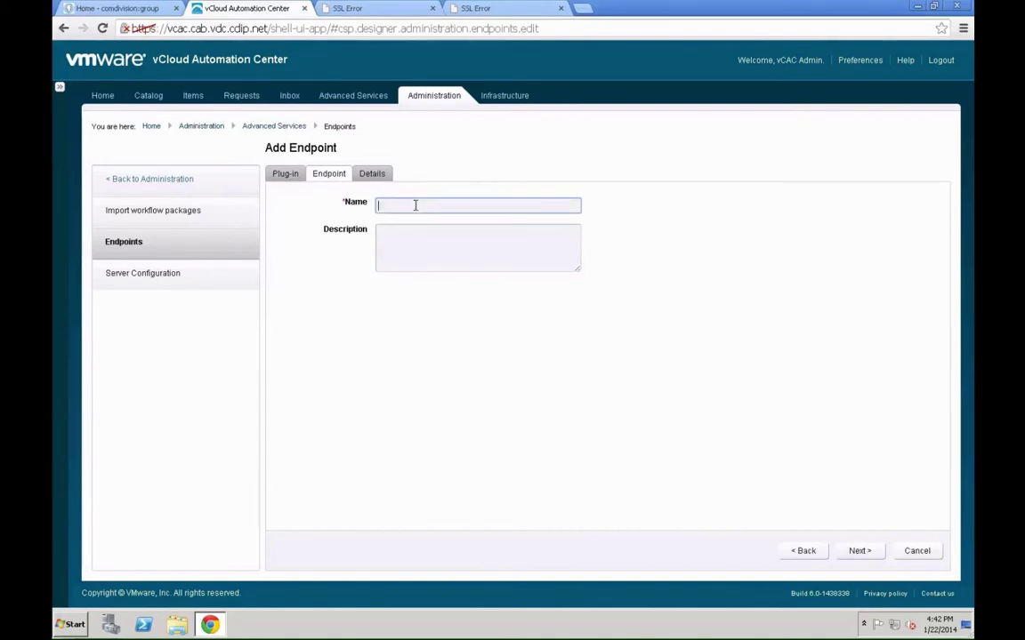
{"action": "type", "text": "CAB vCenter"}
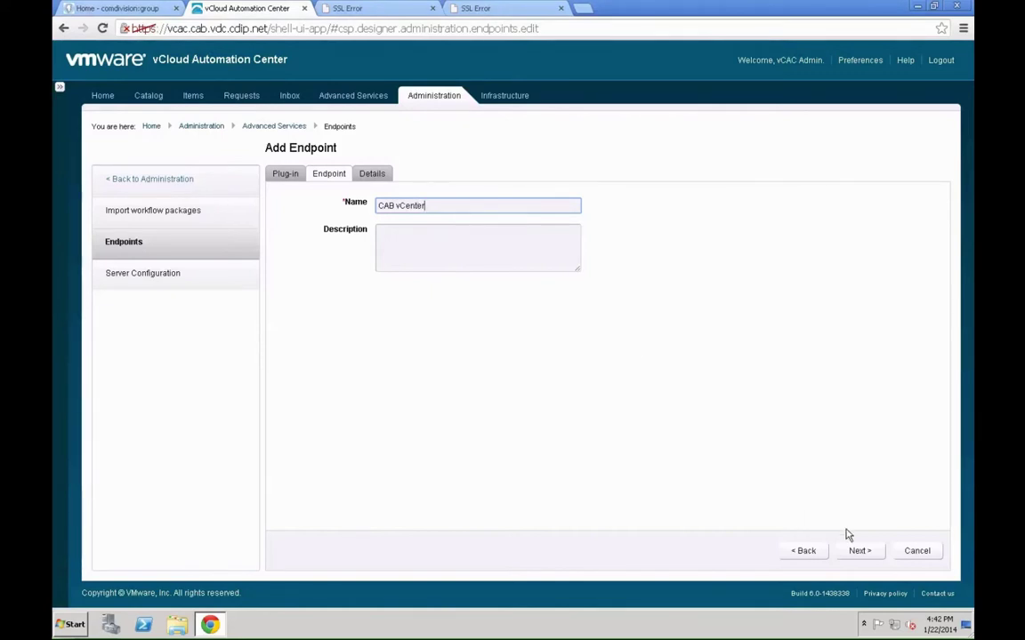
{"action": "left_click", "coordinate": [853, 551]}
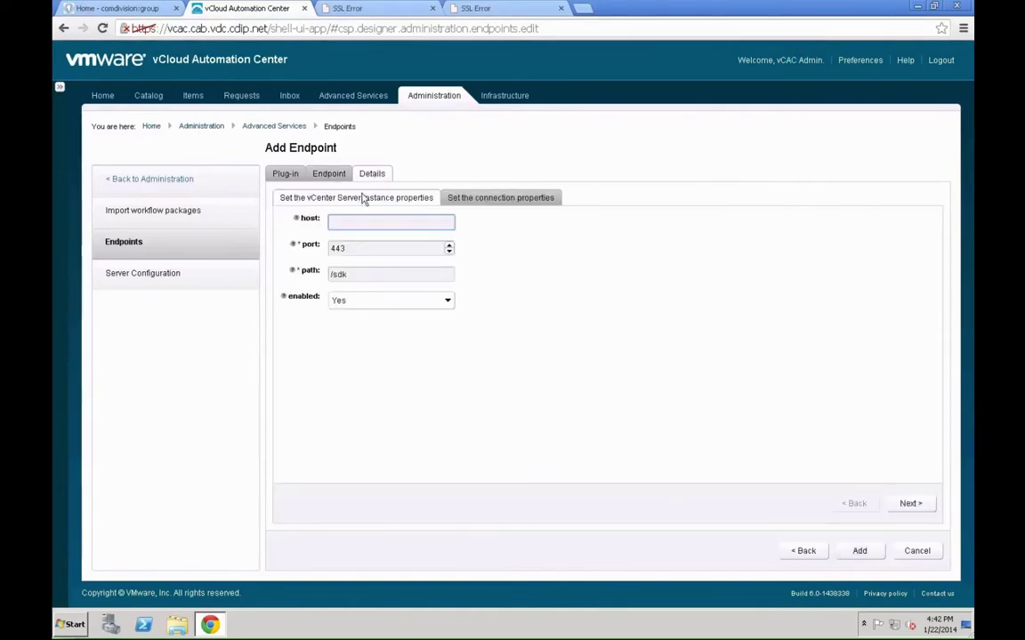
{"action": "type", "text": "v"}
{"action": "type", "text": "cas"}
{"action": "key", "text": "BackSpace"}
{"action": "key", "text": "BackSpace"}
{"action": "type", "text": "sa.cab.vdc.cdip."}
{"action": "key", "text": "Return"}
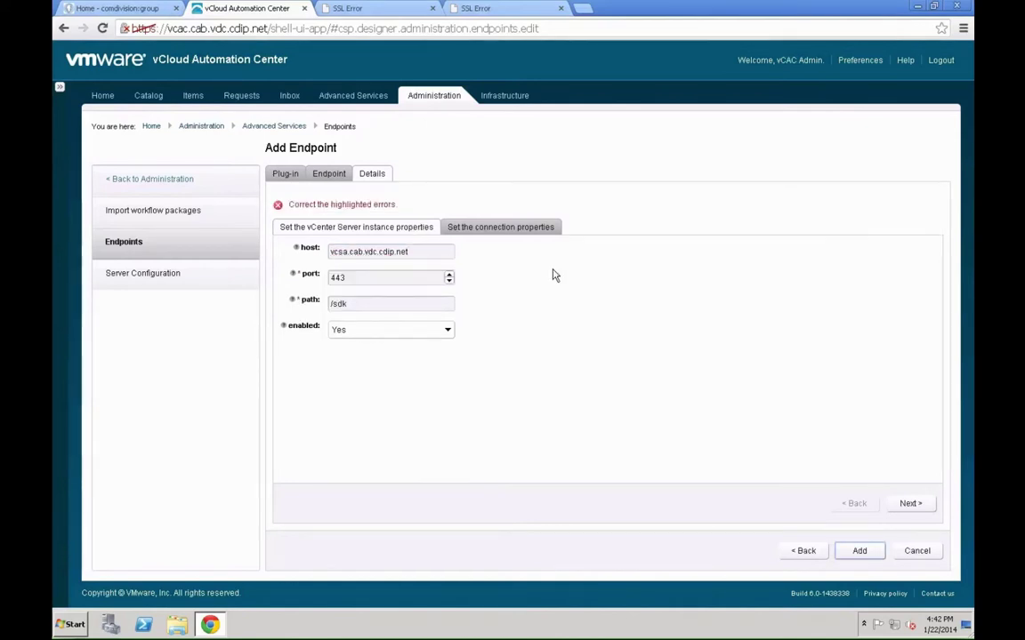
- Set the vCenter connection to httpPort 80 with the administrator user name and password, then add the endpoint
{"action": "left_click", "coordinate": [907, 504]}
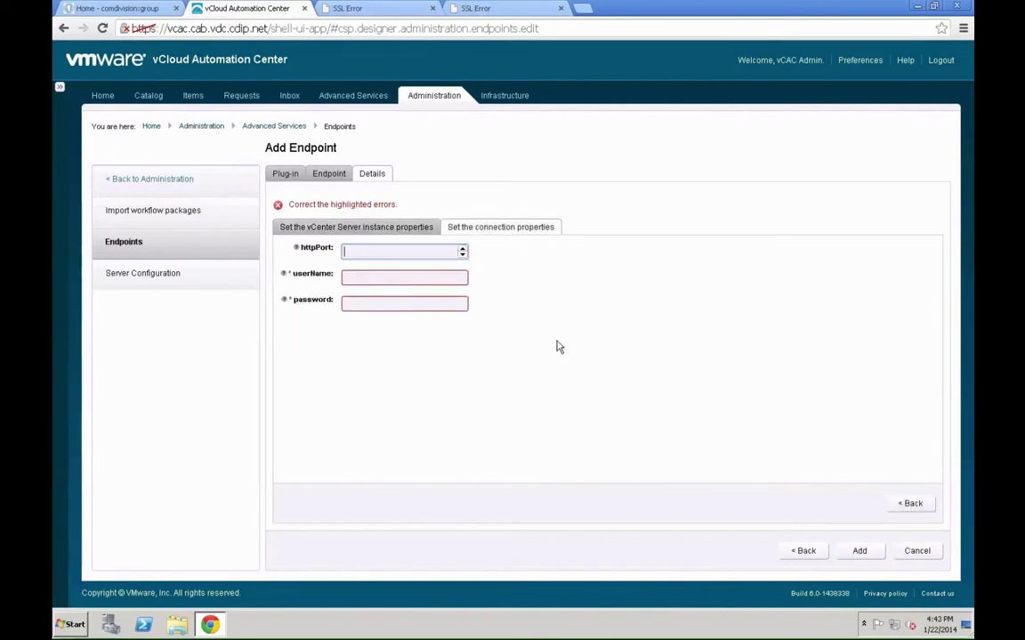
{"action": "type", "text": "80"}
{"action": "key", "text": "Tab"}
{"action": "type", "text": "a"}
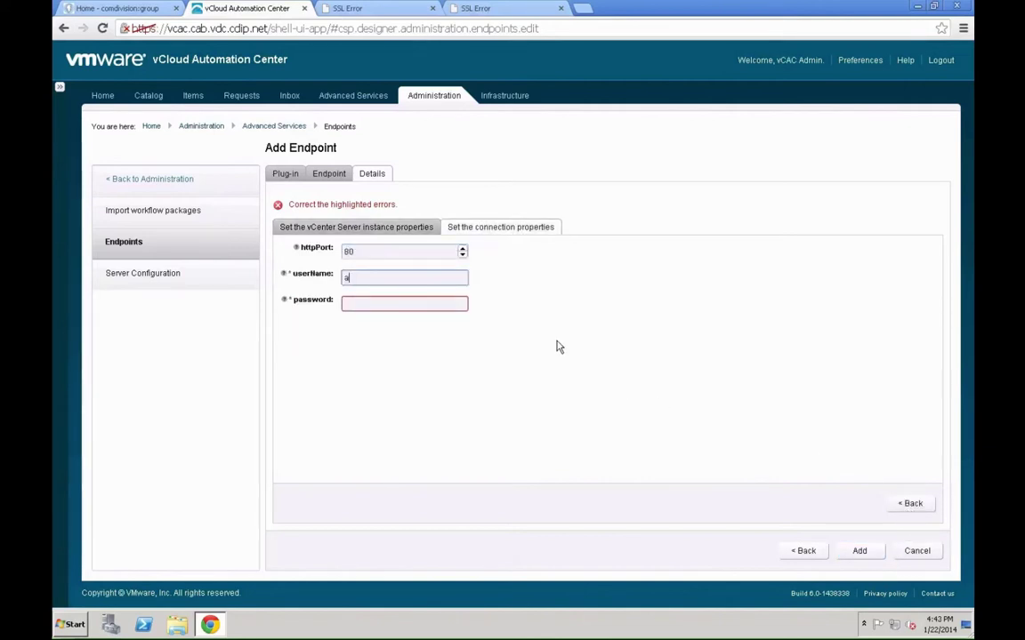
{"action": "type", "text": "dministrator@vsphere.local"}
{"action": "key", "text": "Tab"}
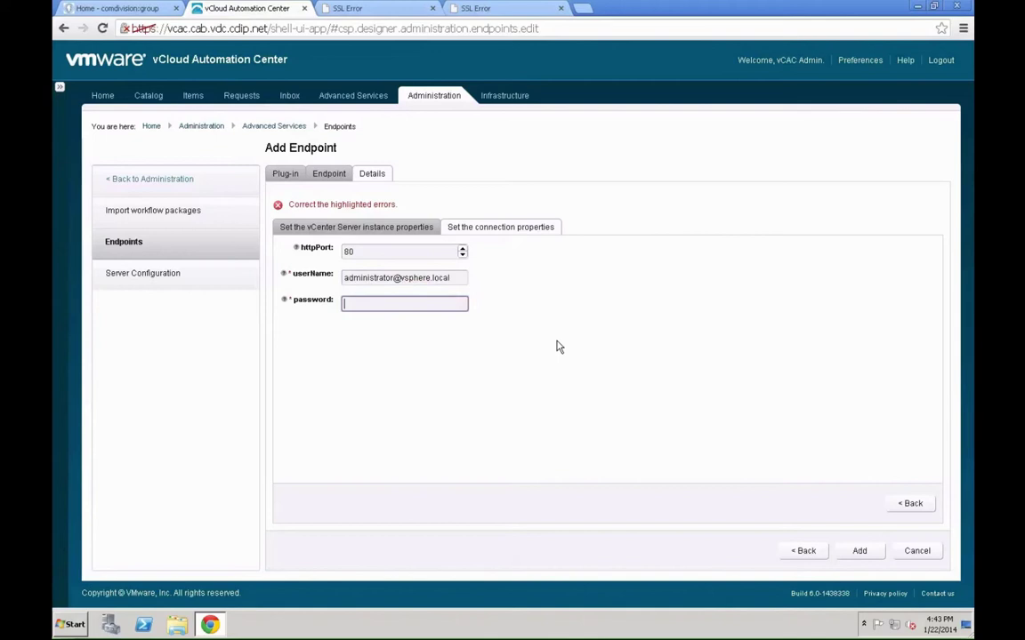
{"action": "type", "text": "VMware123!"}
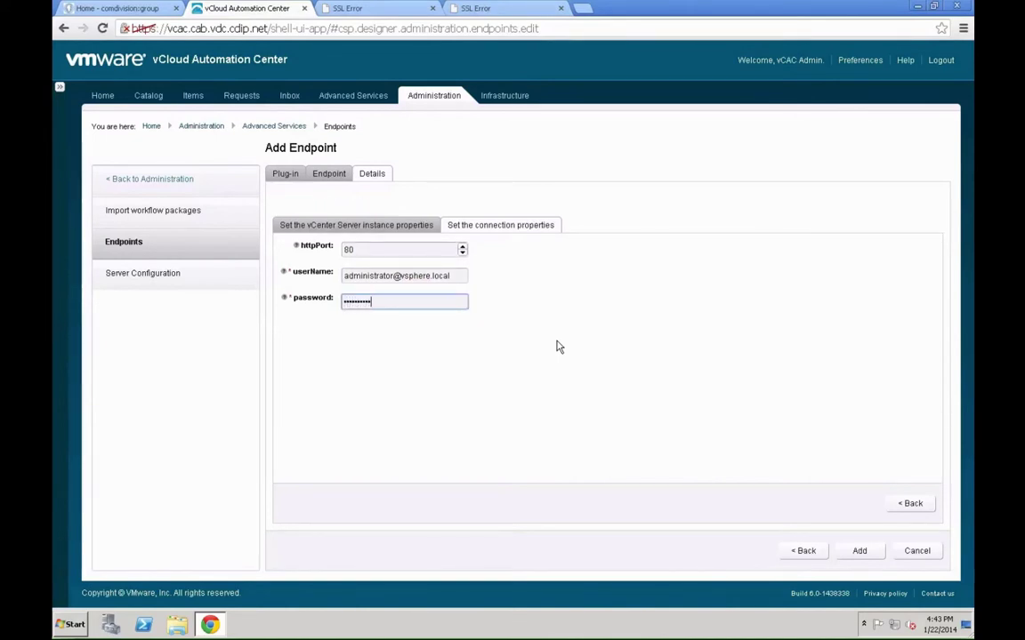
{"action": "left_click", "coordinate": [857, 551]}
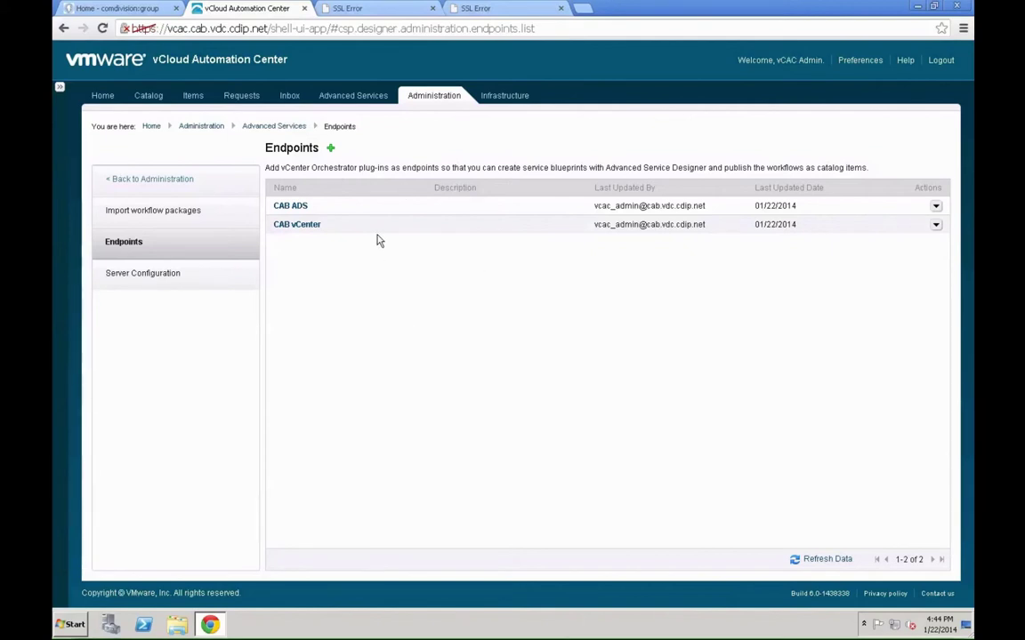
- Create a service blueprint from the Library > Microsoft > Active Directory 'Create an organizational unit' workflow and continue to Details
{"action": "left_click", "coordinate": [355, 104]}
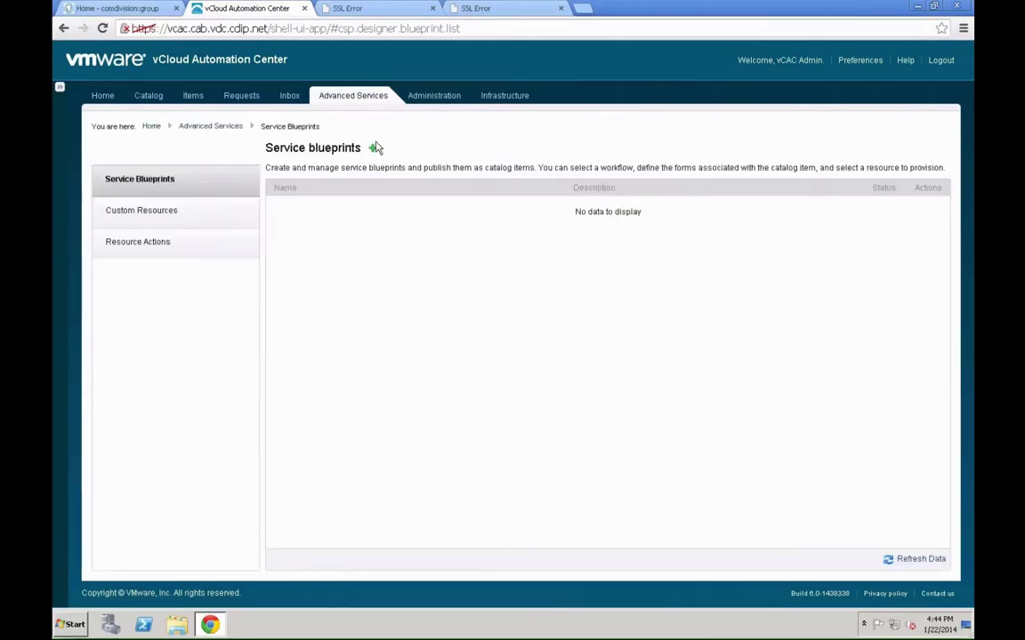
{"action": "left_click", "coordinate": [374, 148]}
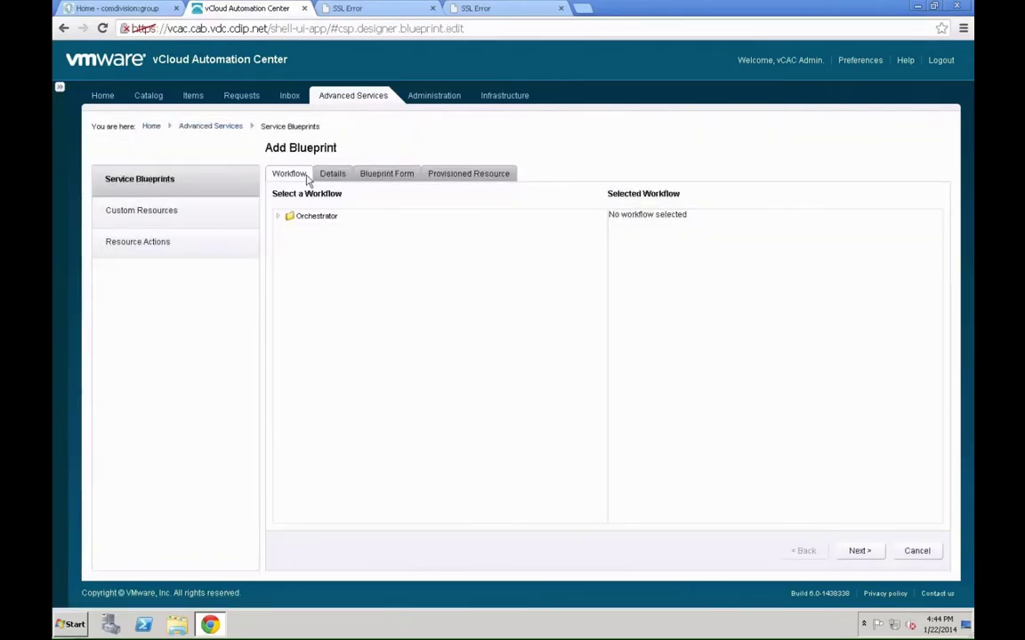
{"action": "left_click", "coordinate": [279, 217]}
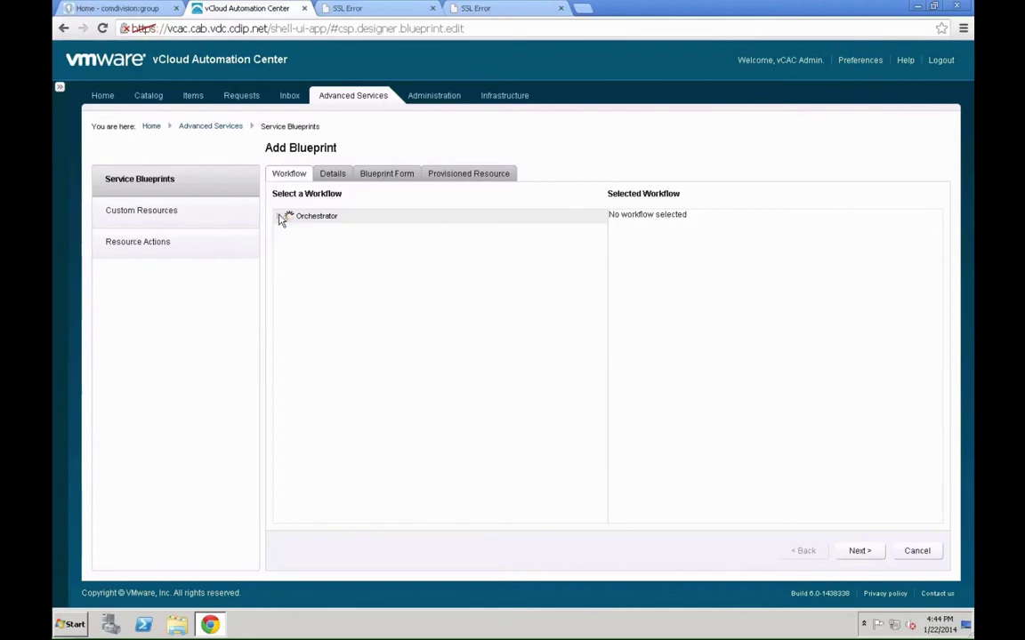
{"action": "left_click", "coordinate": [292, 245]}
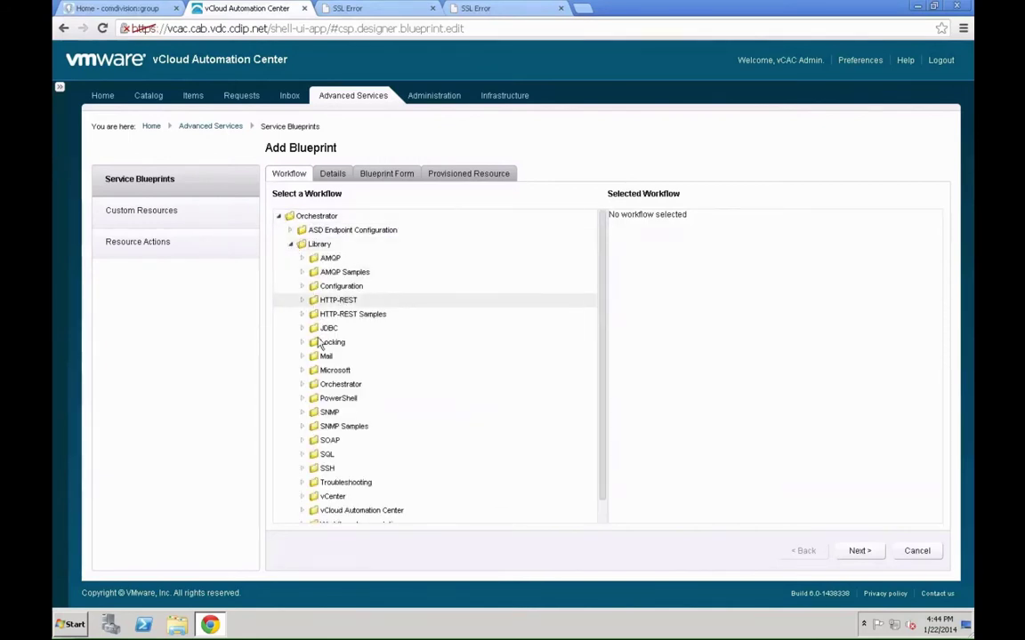
{"action": "left_click", "coordinate": [304, 370]}
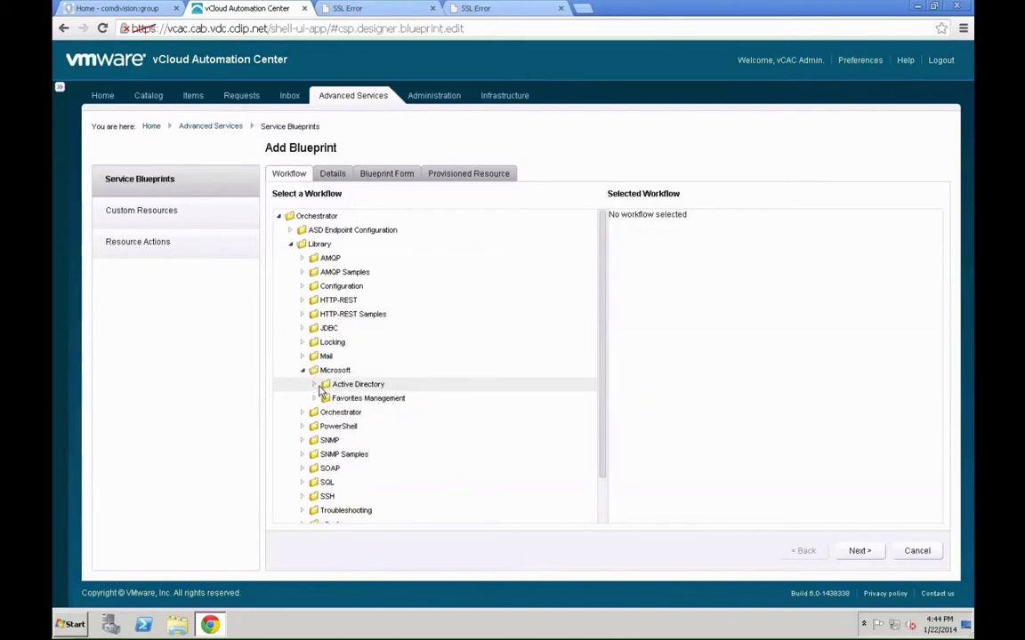
{"action": "left_click", "coordinate": [314, 386]}
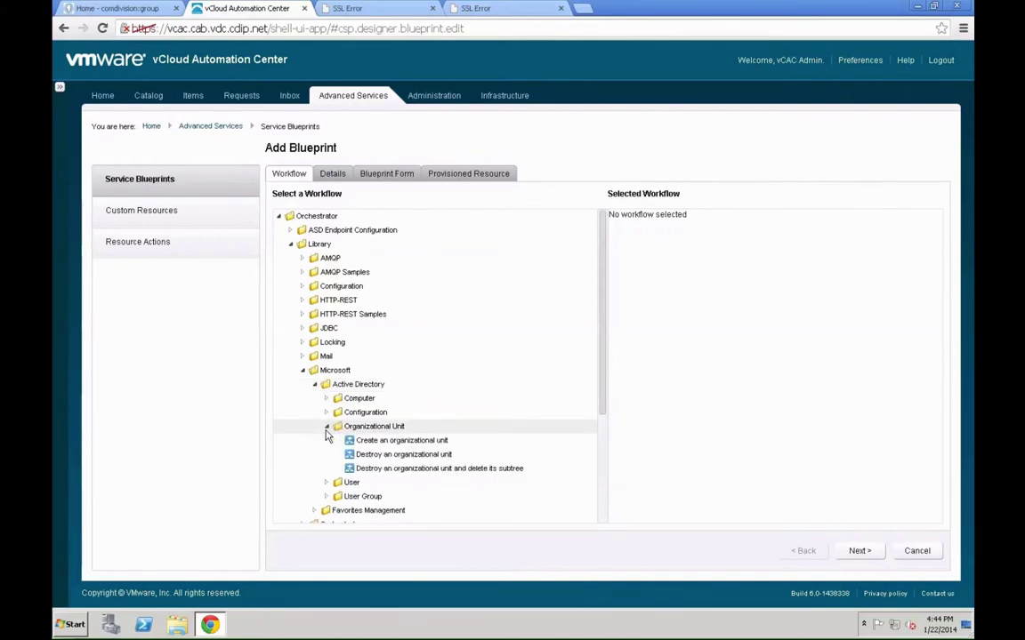
{"action": "left_click", "coordinate": [420, 441]}
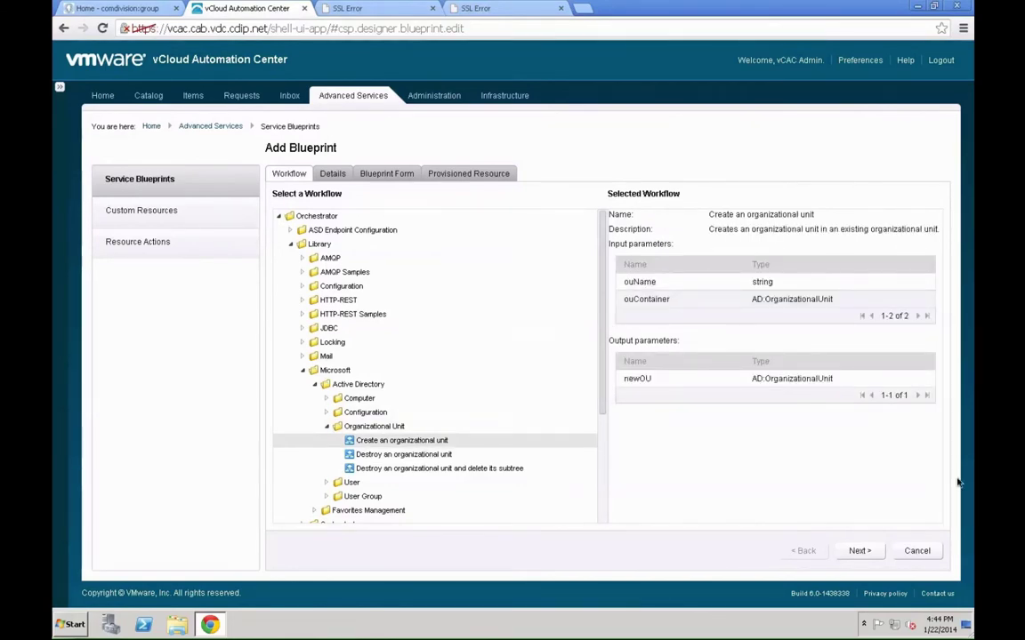
{"action": "left_click", "coordinate": [858, 551]}
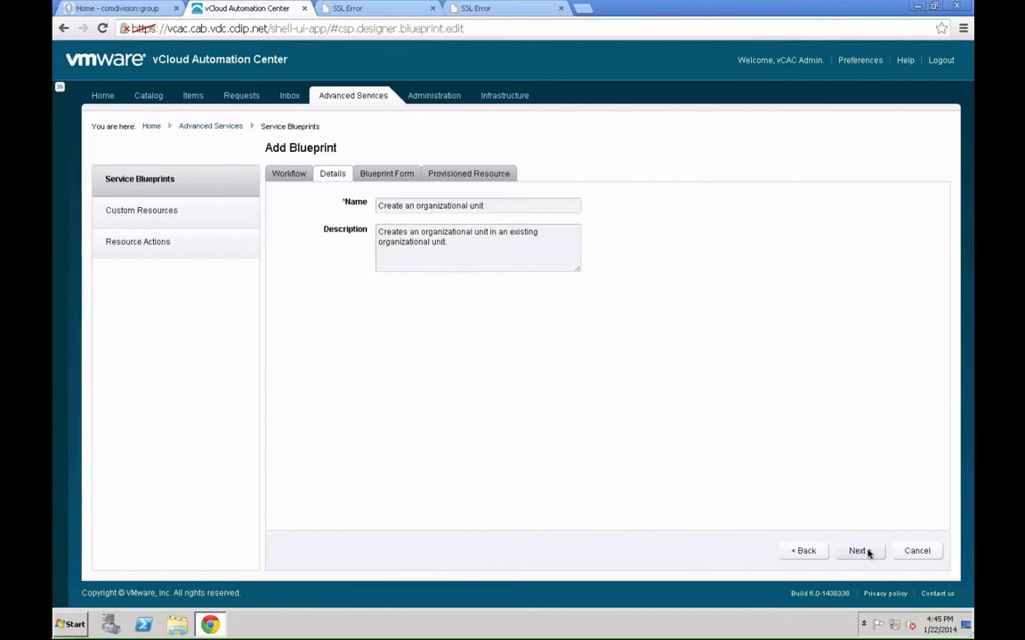
- On the Blueprint Form, change the ouContainer field label to 'Parent OU Container' and submit
{"action": "left_click", "coordinate": [858, 552]}
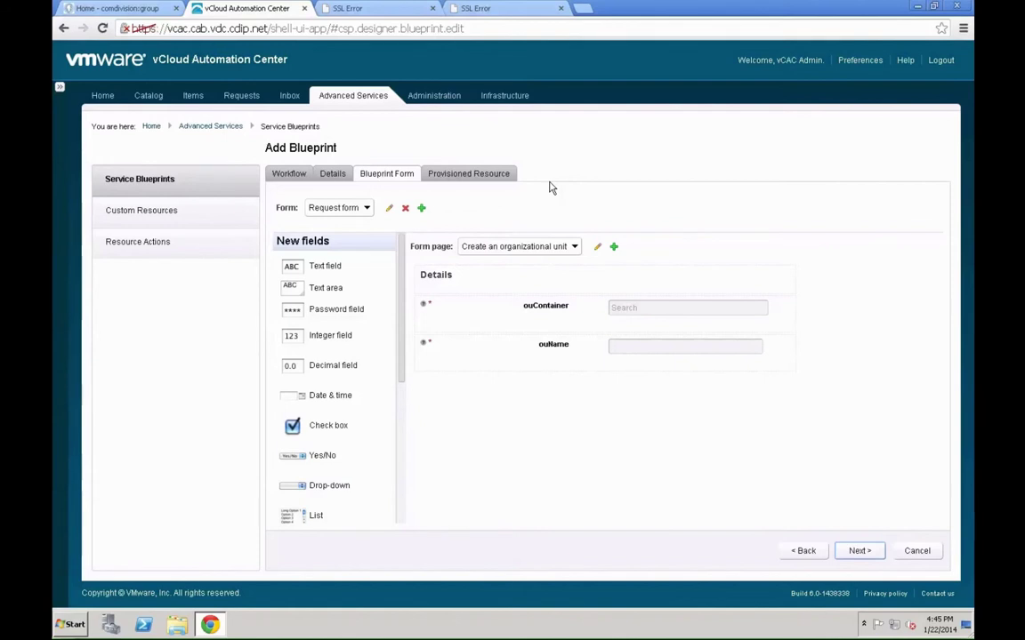
{"action": "mouse_move", "coordinate": [441, 309]}
{"action": "left_click", "coordinate": [783, 307]}
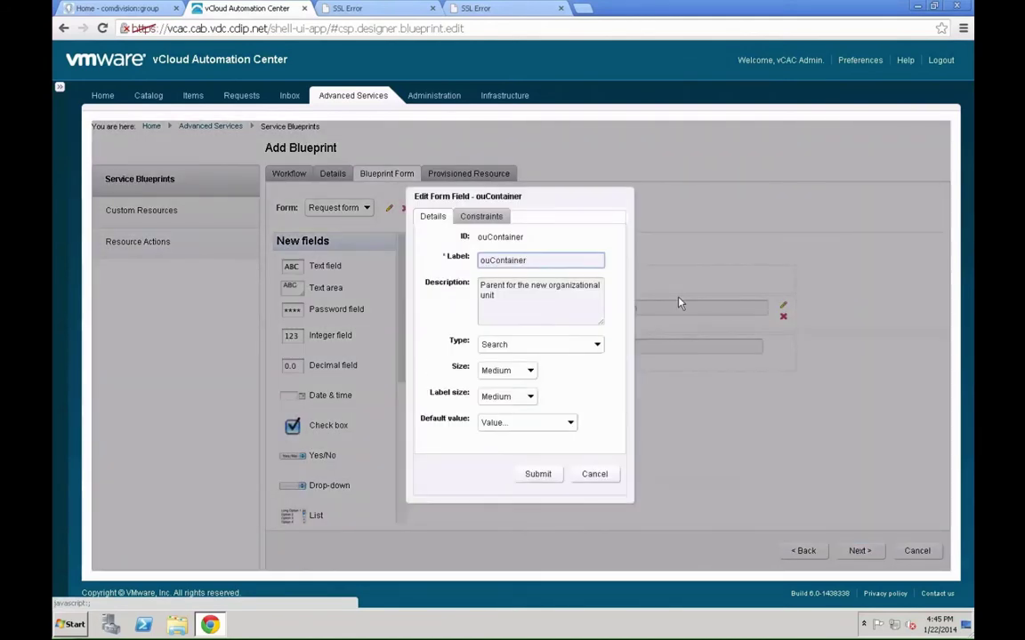
{"action": "type", "text": "Prent OU "}
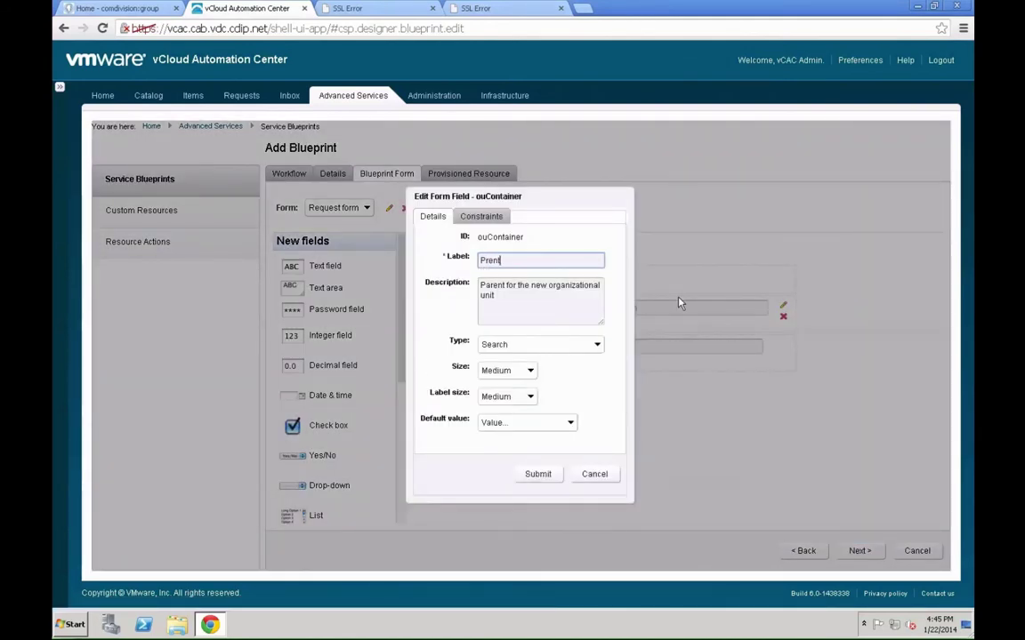
{"action": "type", "text": "Container"}
{"action": "key", "text": "Left"}
{"action": "key", "text": "Left"}
{"action": "key", "text": "Left"}
{"action": "key", "text": "Left"}
{"action": "key", "text": "Left"}
{"action": "key", "text": "Left"}
{"action": "key", "text": "Left"}
{"action": "key", "text": "Left"}
{"action": "key", "text": "Left"}
{"action": "key", "text": "Left"}
{"action": "key", "text": "Left"}
{"action": "key", "text": "Left"}
{"action": "key", "text": "Left"}
{"action": "key", "text": "Left"}
{"action": "key", "text": "Left"}
{"action": "key", "text": "Left"}
{"action": "key", "text": "Left"}
{"action": "type", "text": "a"}
{"action": "left_click", "coordinate": [537, 475]}
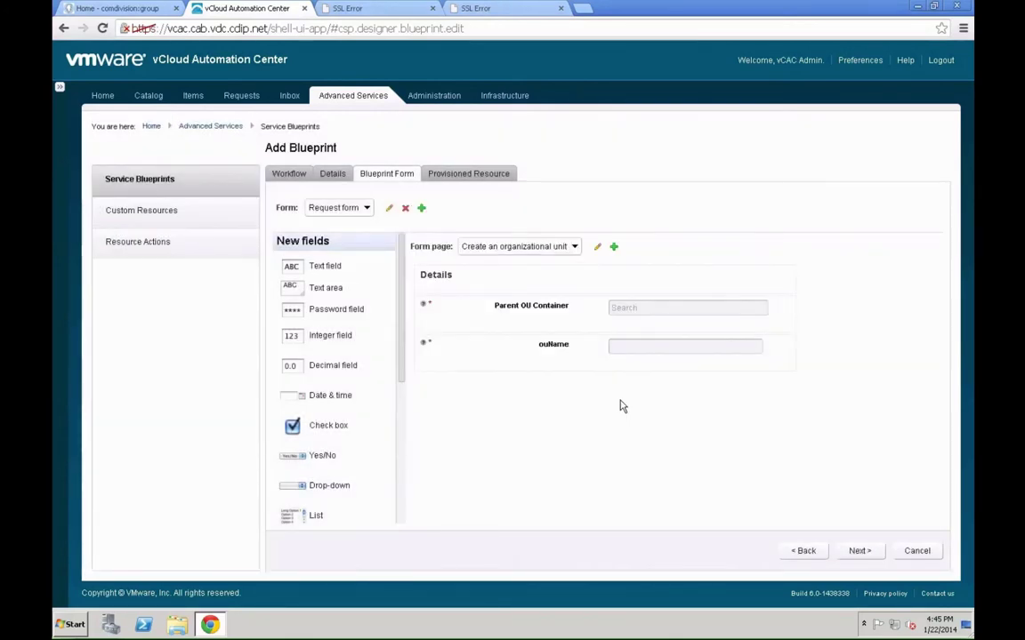
- Change the ouName field label to 'Name of the new OU Container' and add the blueprint
{"action": "mouse_move", "coordinate": [780, 350]}
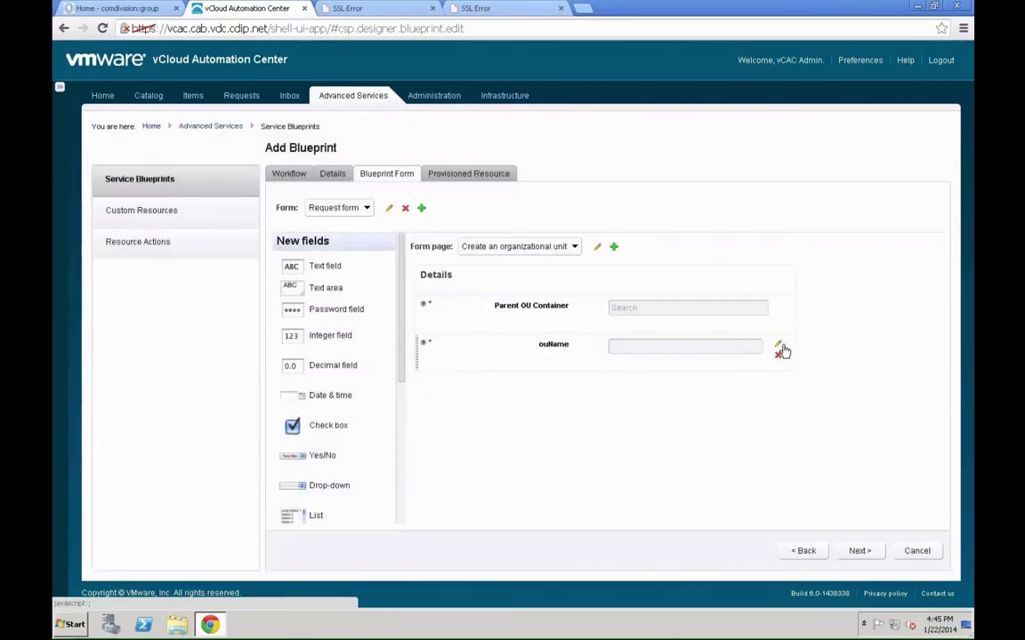
{"action": "left_click", "coordinate": [778, 347]}
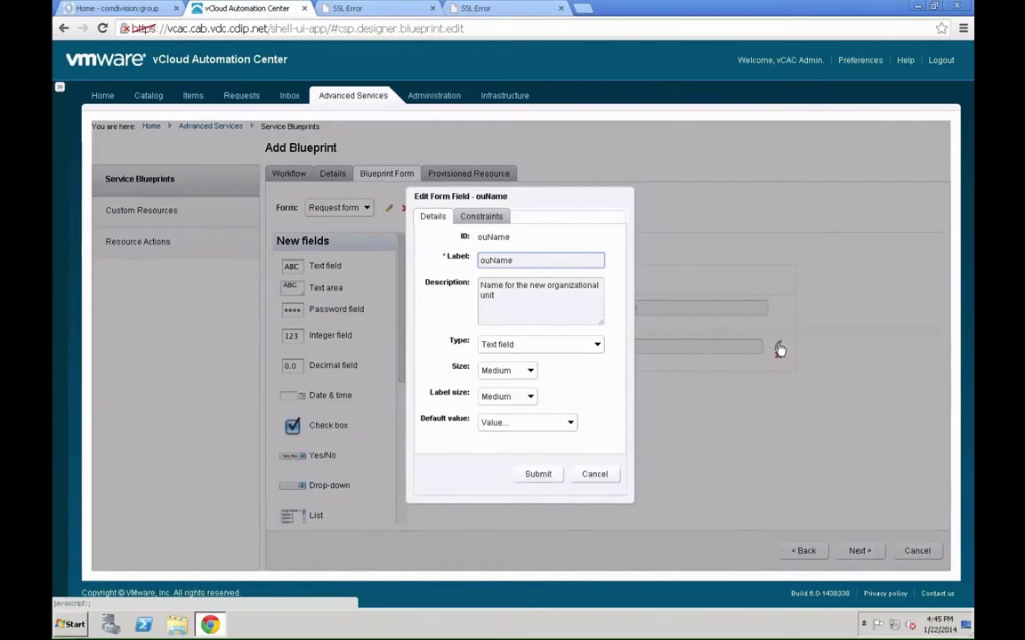
{"action": "key", "text": "ctrl+a"}
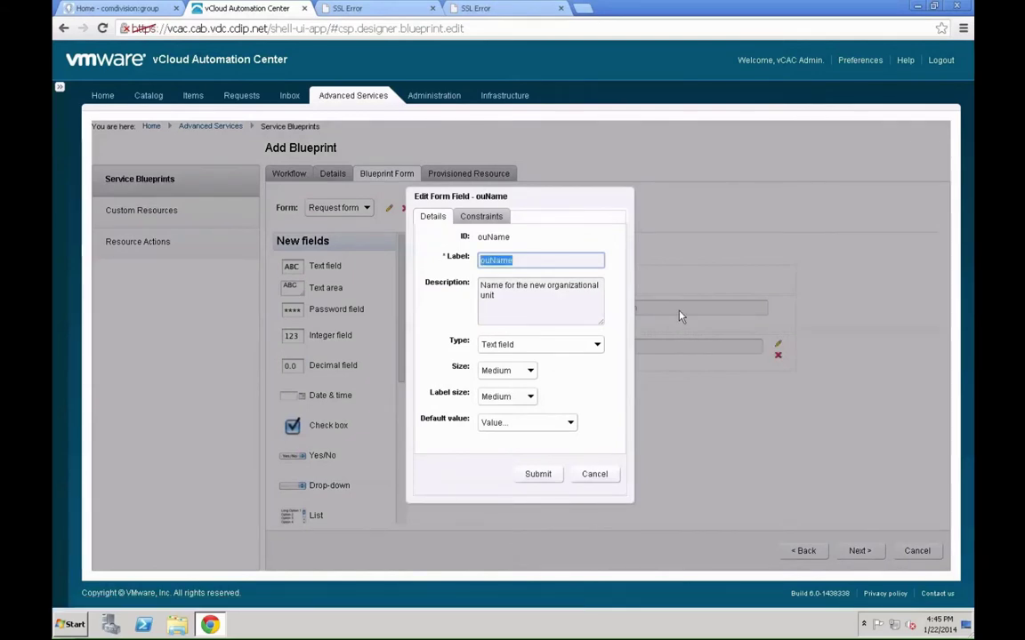
{"action": "type", "text": "Name of the new OU C"}
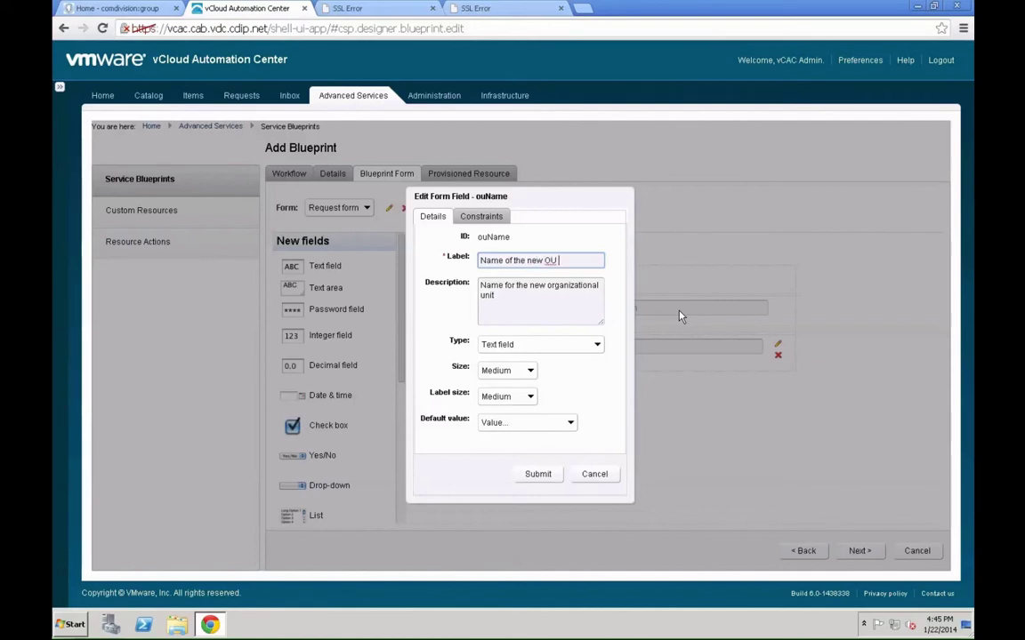
{"action": "type", "text": "ontainer"}
{"action": "left_click", "coordinate": [538, 475]}
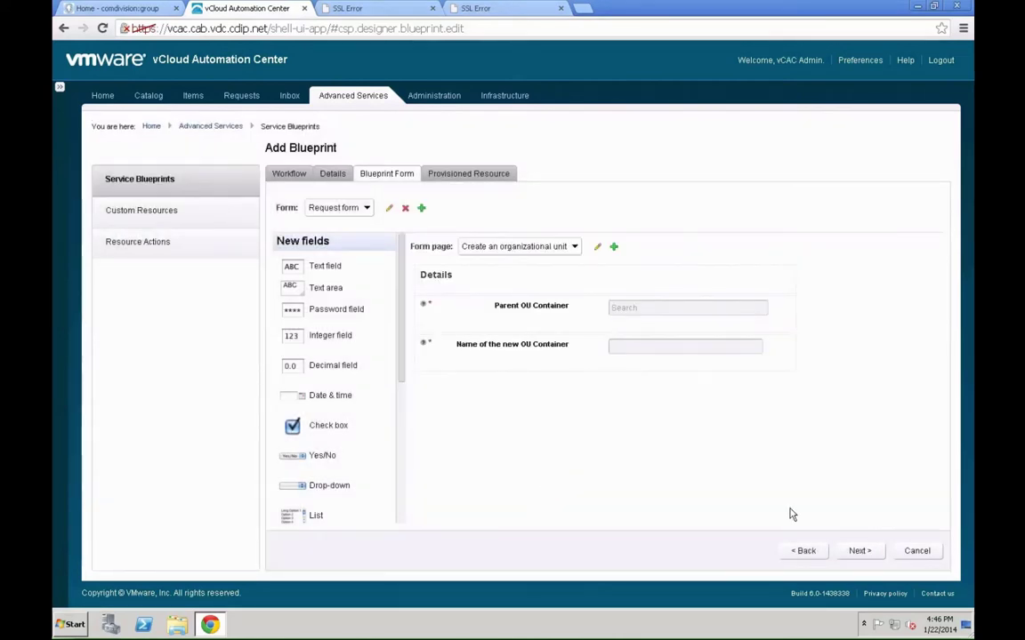
{"action": "left_click", "coordinate": [857, 551]}
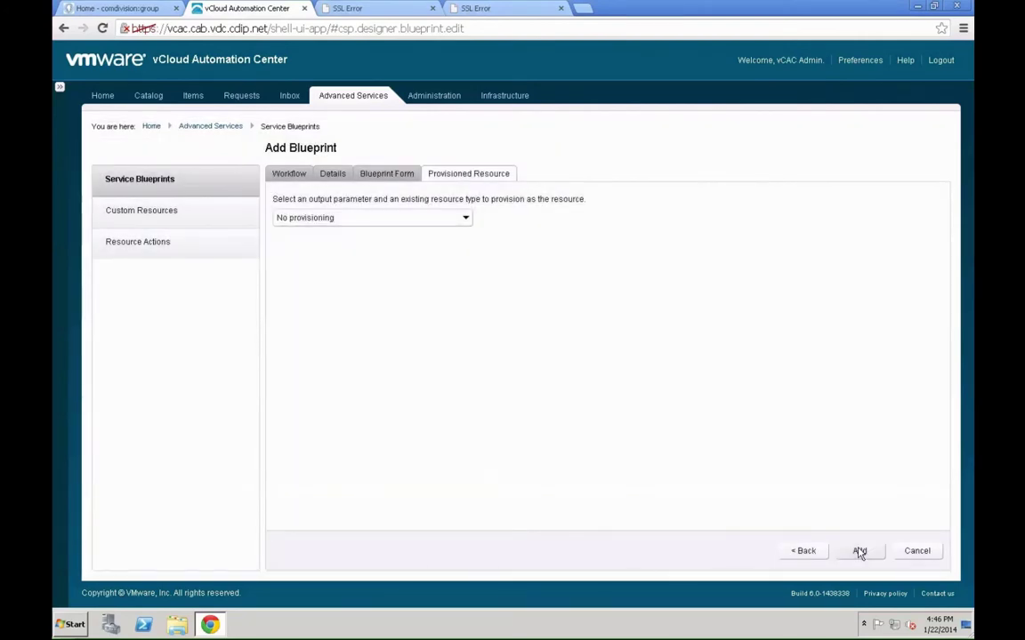
{"action": "left_click", "coordinate": [859, 551]}
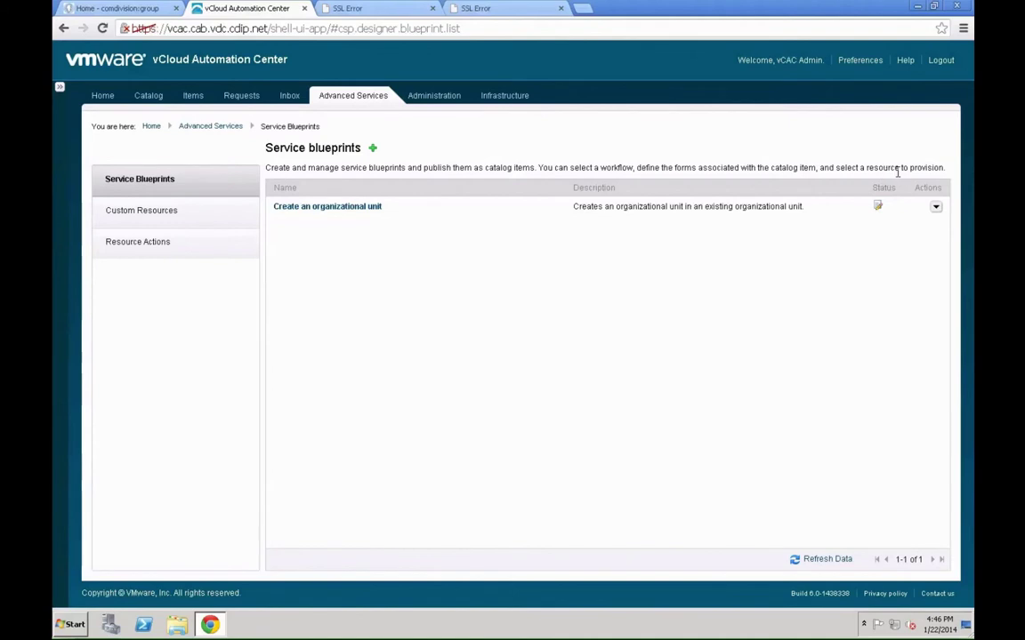
- Publish the 'Create an organizational unit' blueprint and go to the Administration area
{"action": "left_click", "coordinate": [936, 207]}
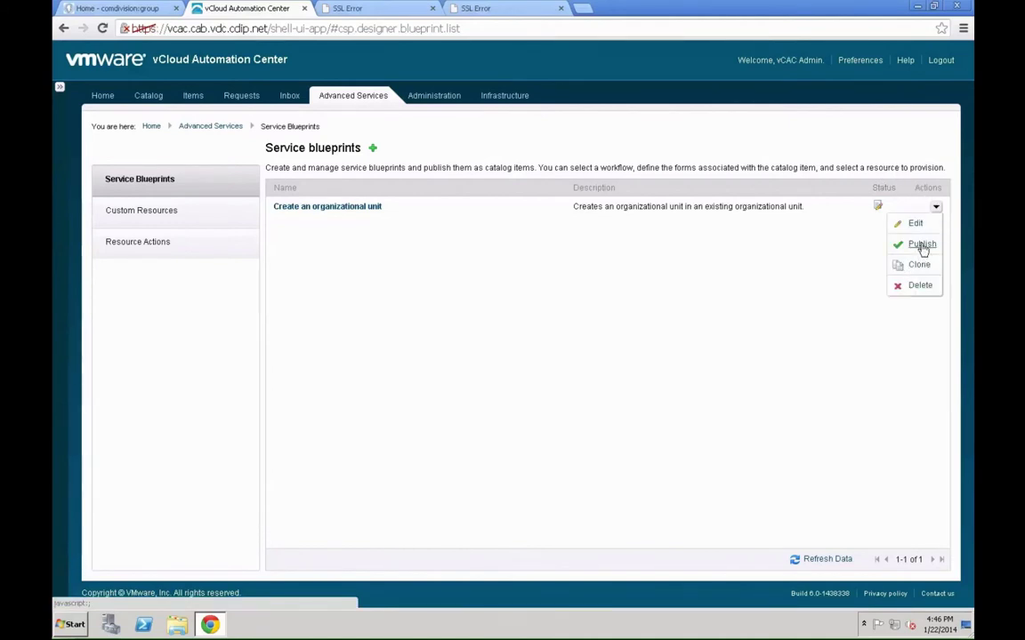
{"action": "left_click", "coordinate": [923, 245]}
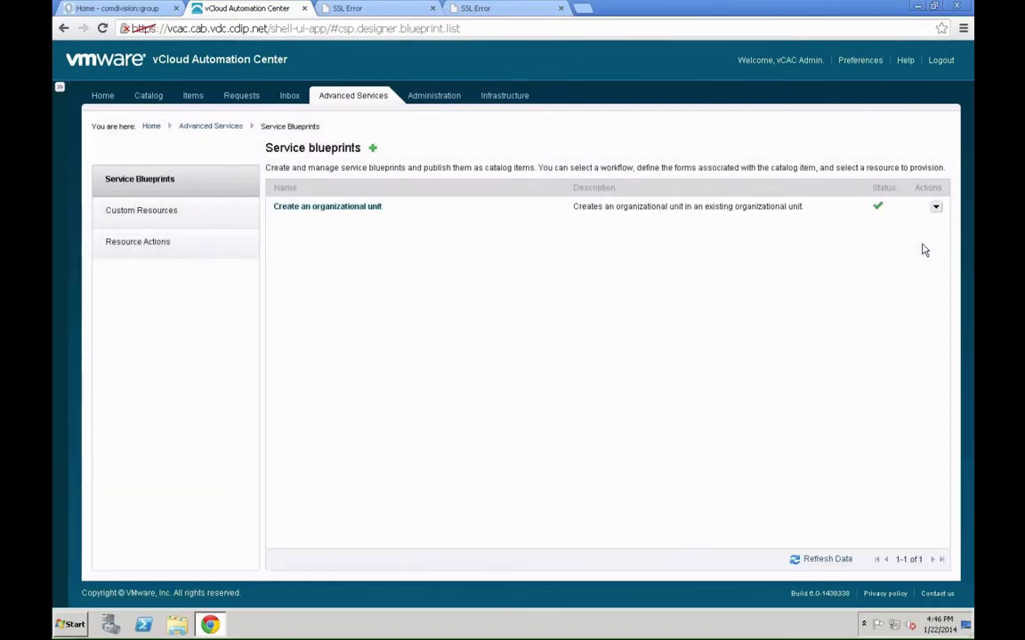
{"action": "left_click", "coordinate": [437, 96]}
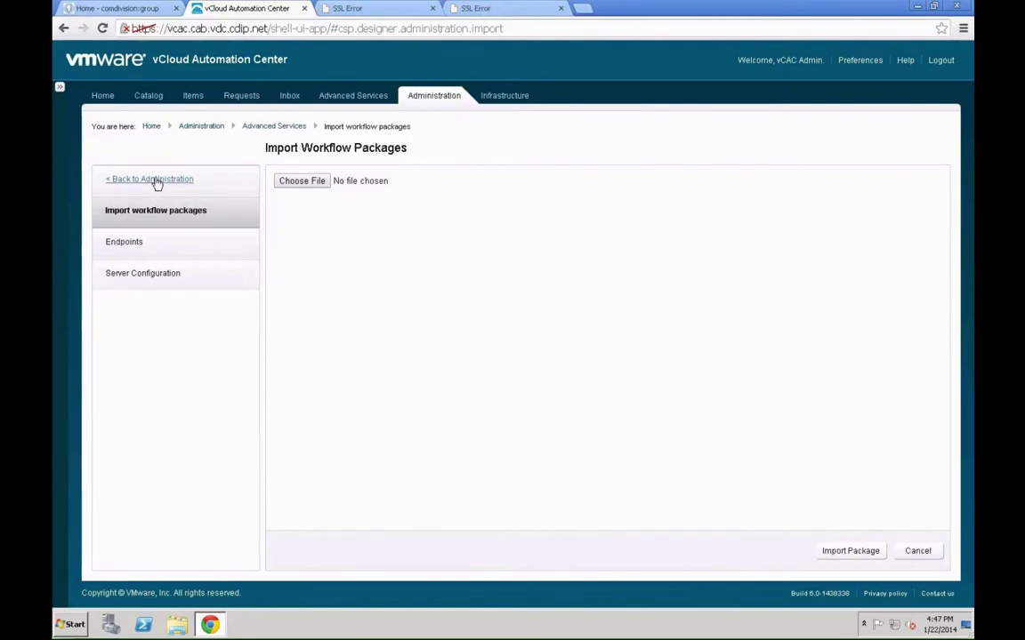
- Under Catalog Management > Services, add an 'Active Directory' service with status Active
{"action": "left_click", "coordinate": [155, 181]}
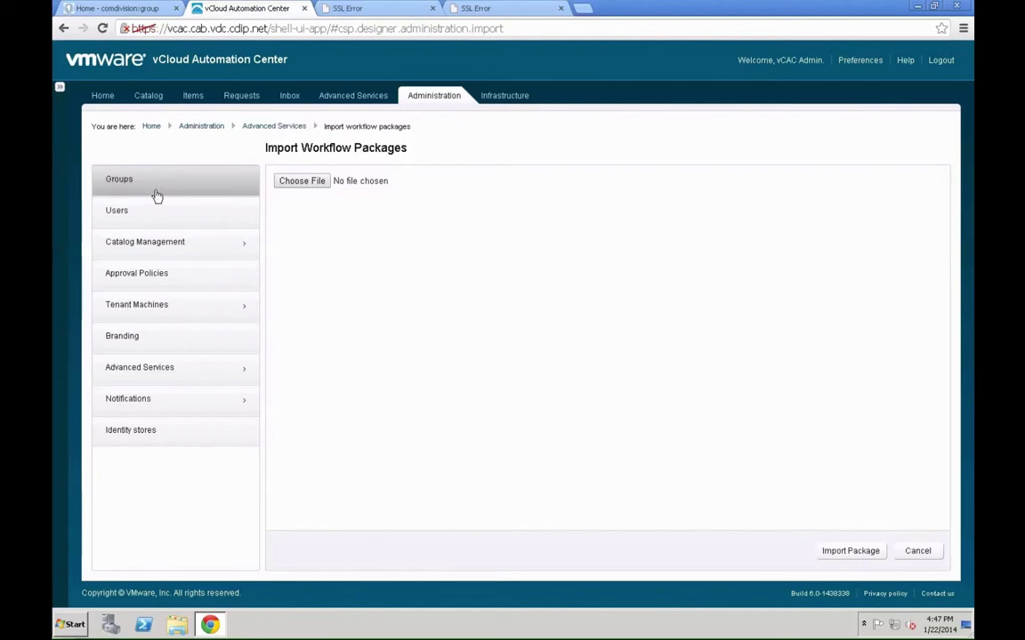
{"action": "left_click", "coordinate": [155, 238]}
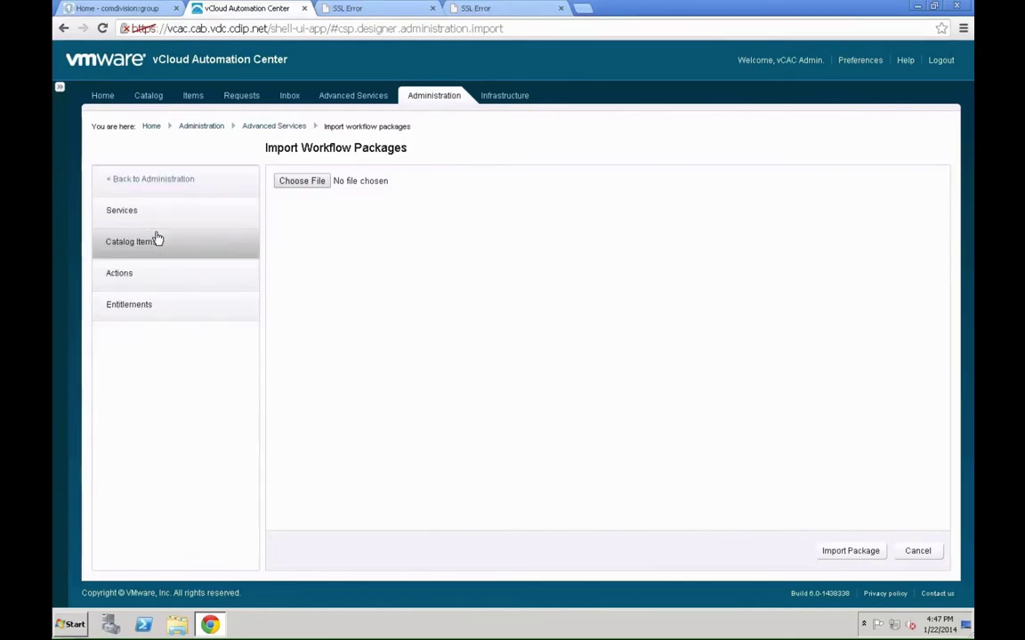
{"action": "left_click", "coordinate": [141, 216]}
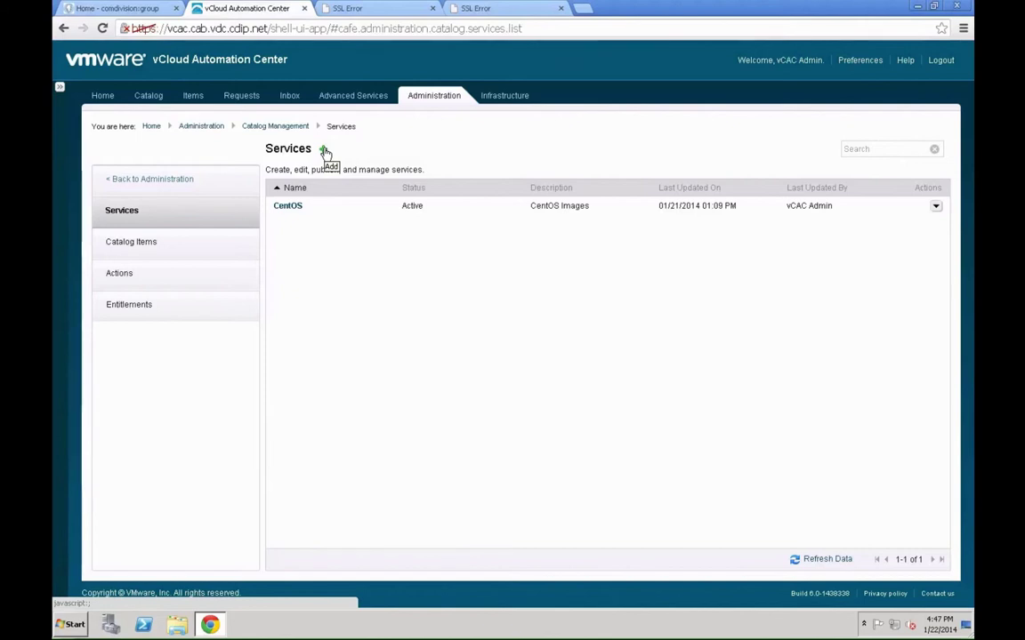
{"action": "left_click", "coordinate": [325, 151]}
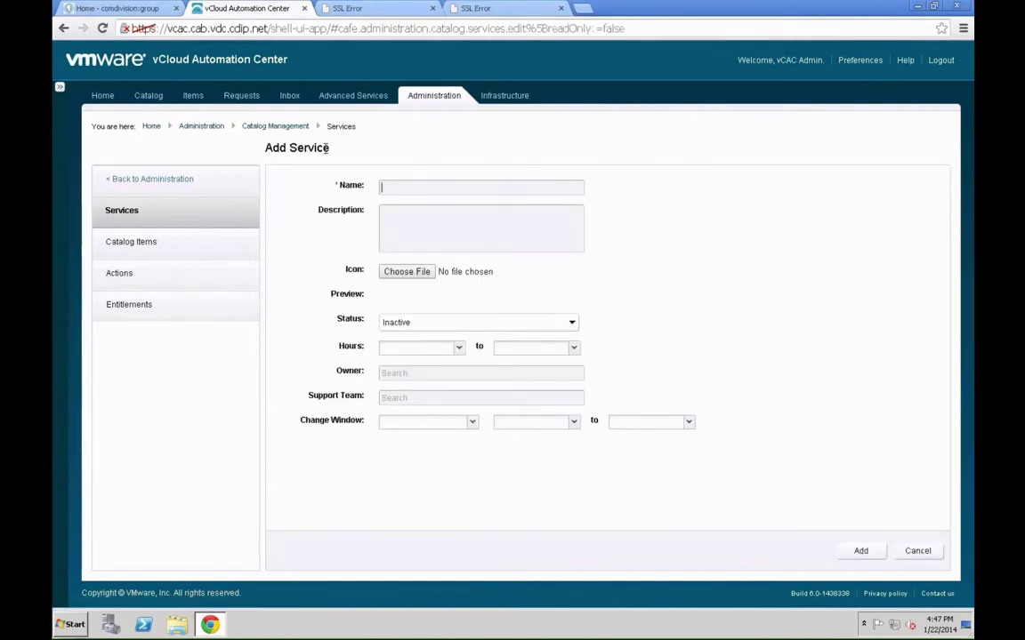
{"action": "type", "text": "Active Directory"}
{"action": "left_click", "coordinate": [421, 322]}
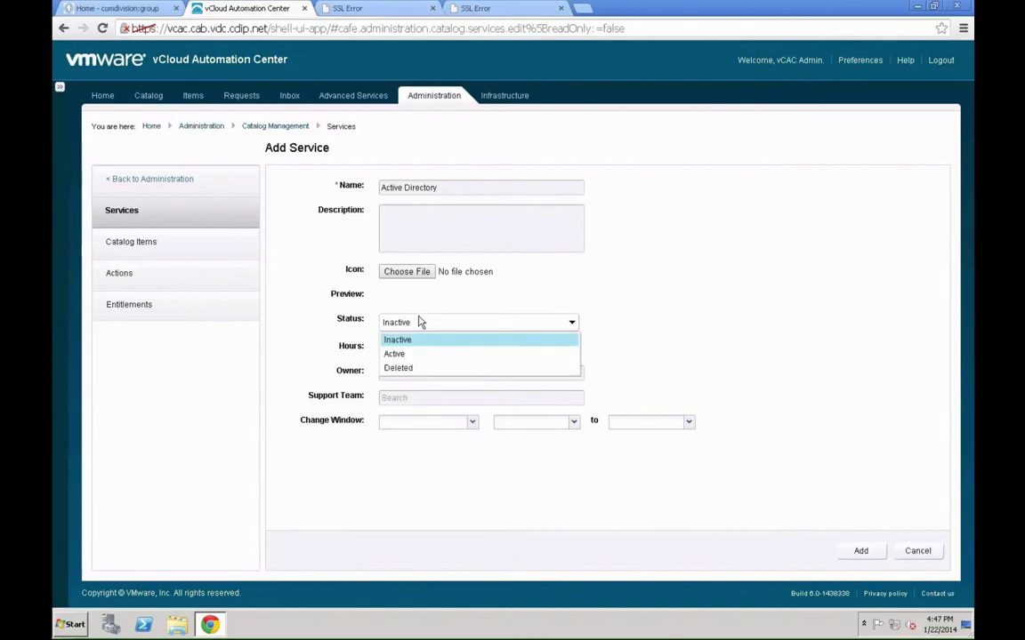
{"action": "left_click", "coordinate": [412, 354]}
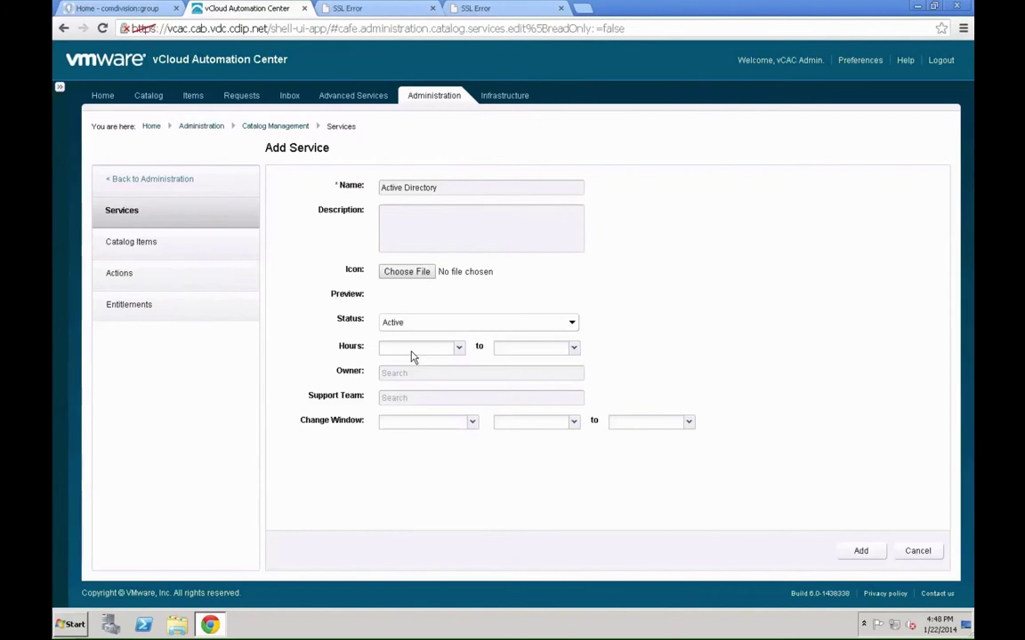
{"action": "left_click", "coordinate": [858, 551]}
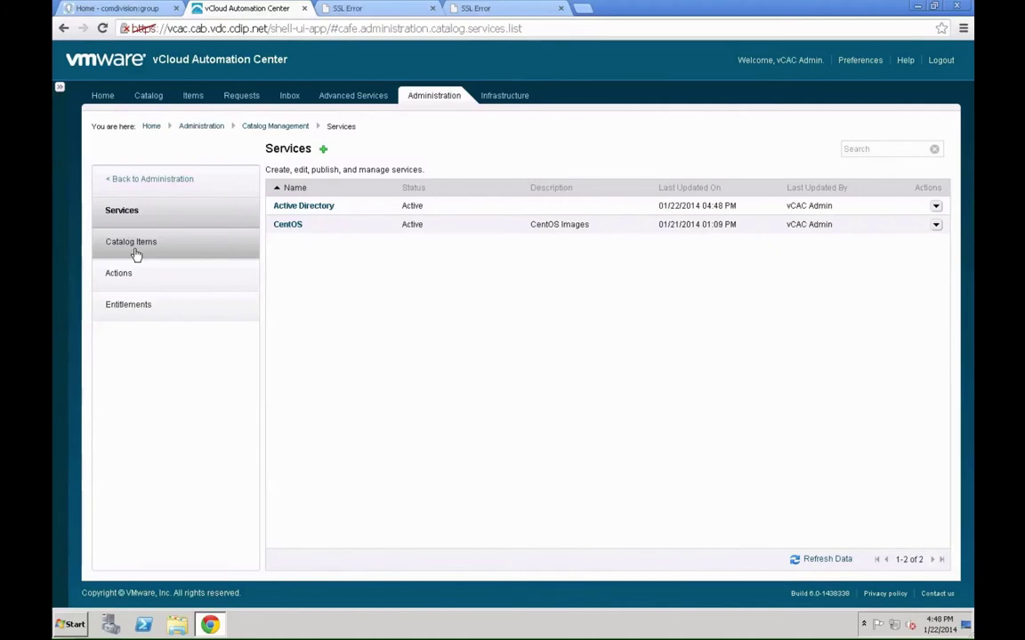
- From Catalog Items, choose Configure for the 'Create an organizational unit' item
{"action": "left_click", "coordinate": [136, 255]}
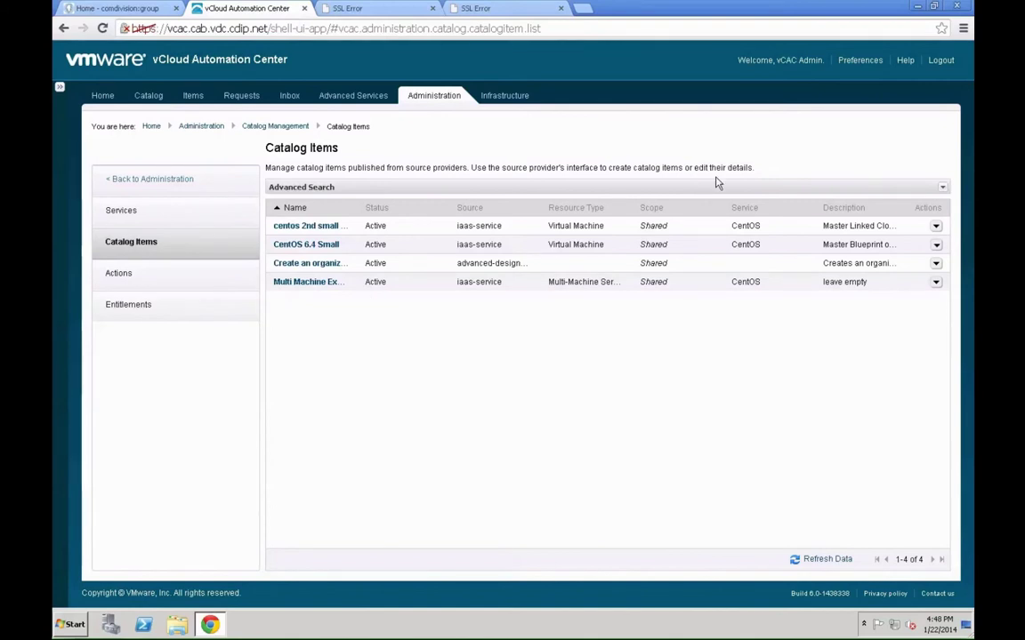
{"action": "left_click", "coordinate": [936, 264]}
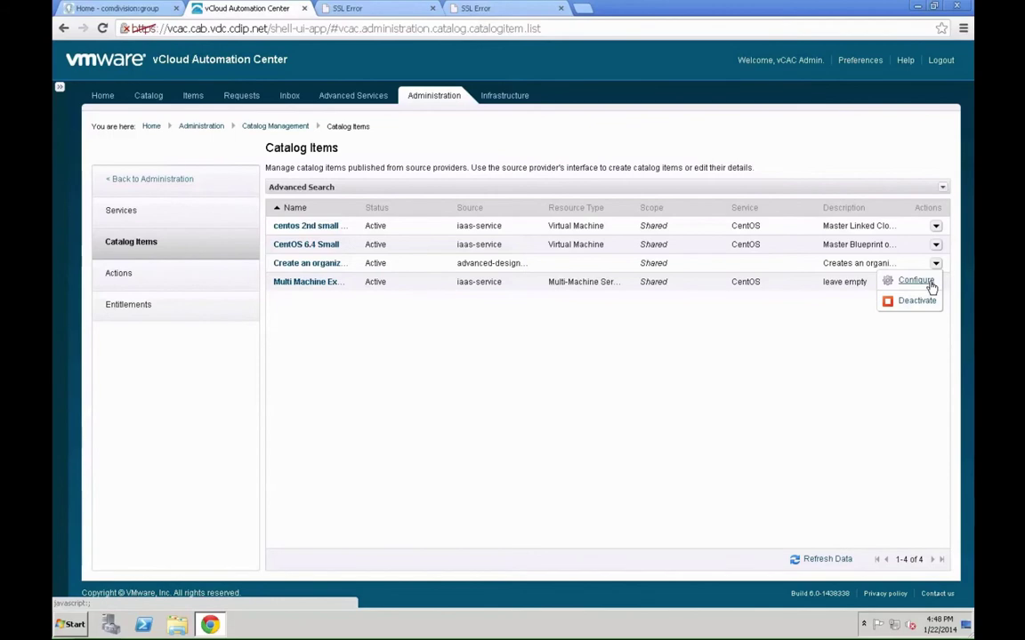
{"action": "left_click", "coordinate": [916, 281]}
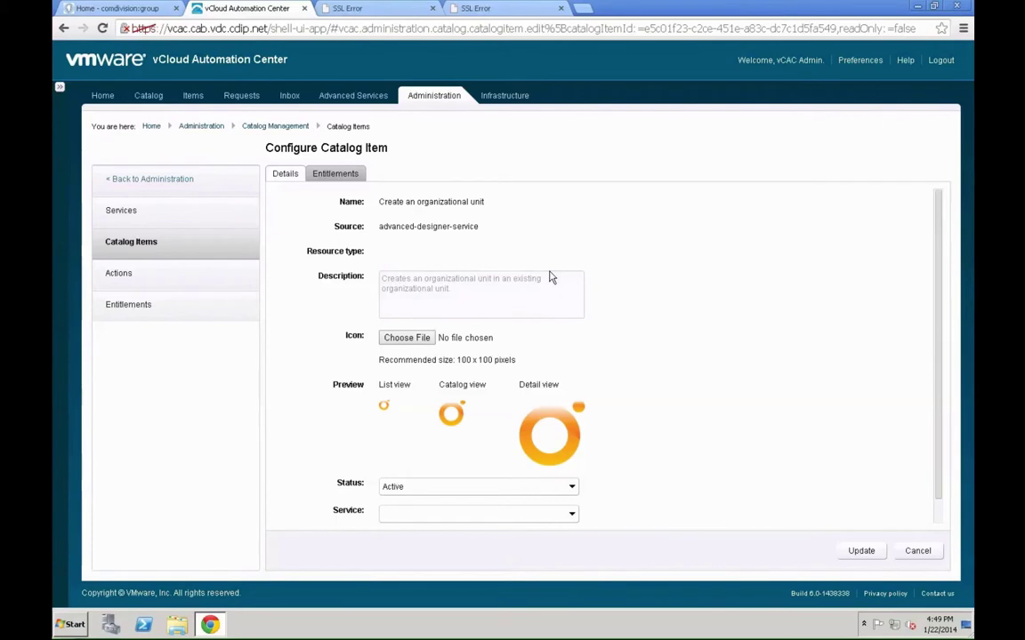
- Set the catalog item's Service to Active Directory and update it
{"action": "scroll", "coordinate": [551, 277], "scroll_direction": "down", "scroll_amount": 1}
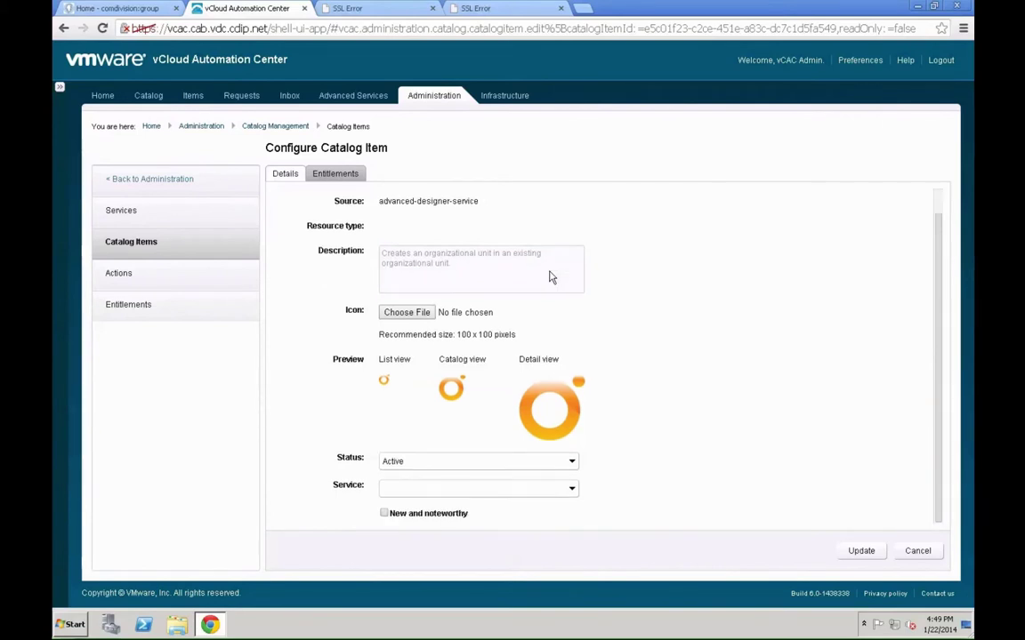
{"action": "left_click", "coordinate": [408, 489]}
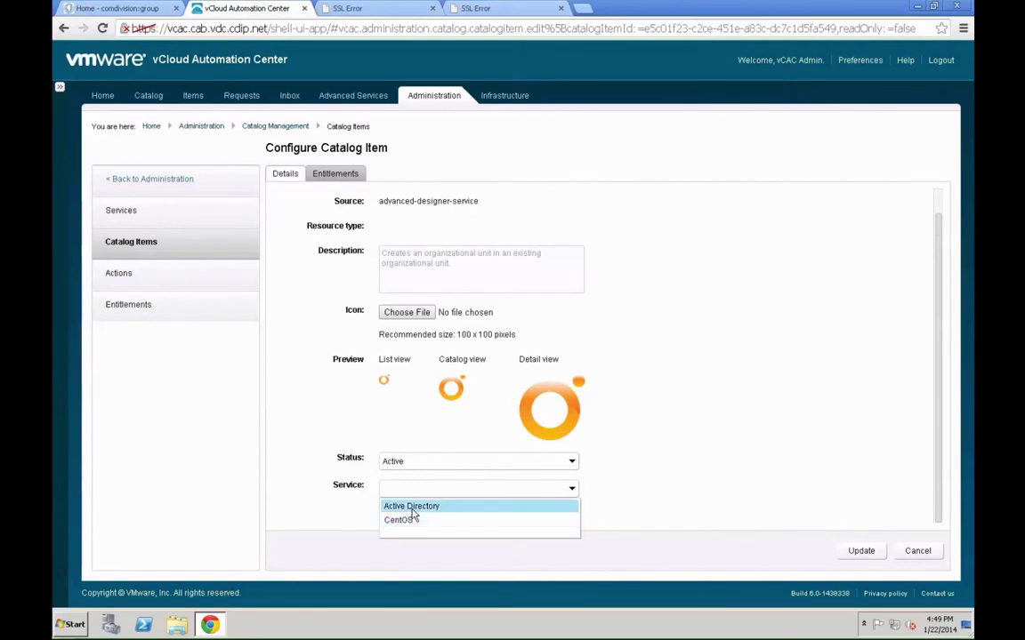
{"action": "left_click", "coordinate": [412, 506]}
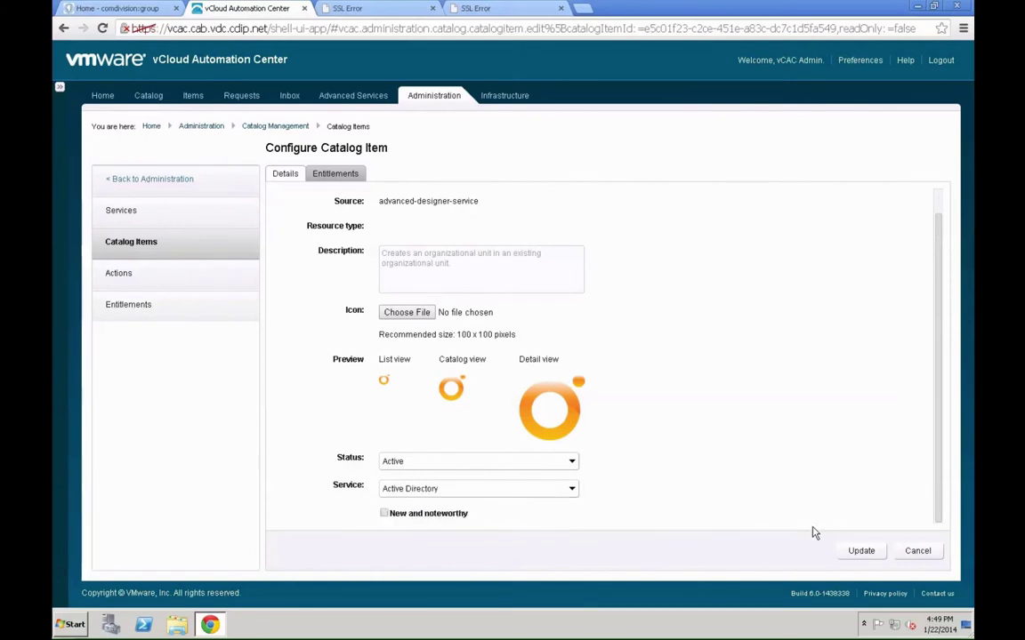
{"action": "left_click", "coordinate": [859, 552]}
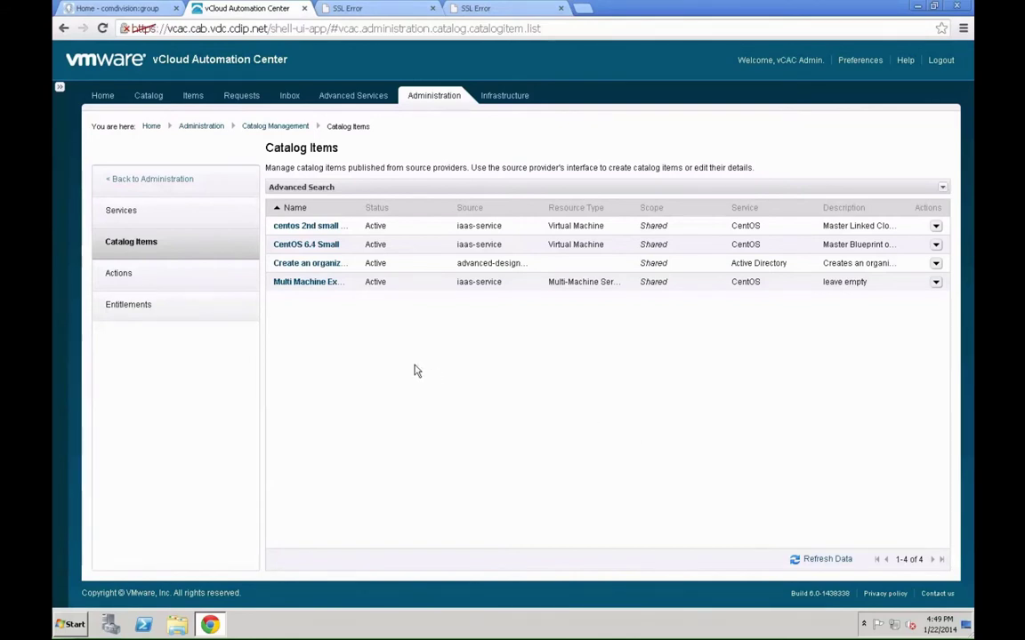
- Edit the Development Users entitlement and show its Items & Approvals tab
{"action": "left_click", "coordinate": [160, 307]}
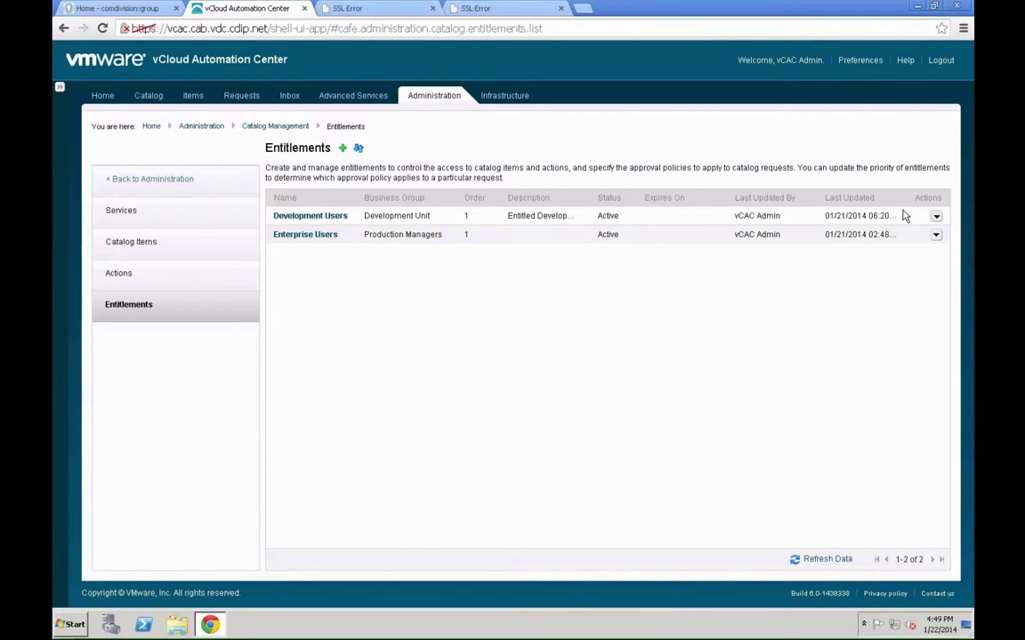
{"action": "left_click", "coordinate": [936, 216]}
{"action": "left_click", "coordinate": [942, 219]}
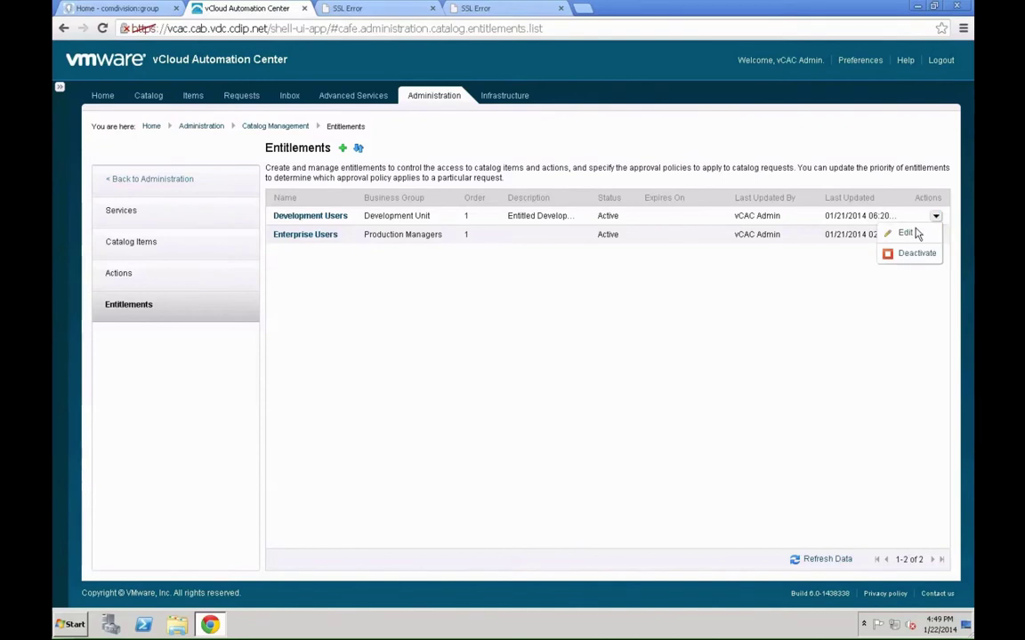
{"action": "left_click", "coordinate": [908, 233]}
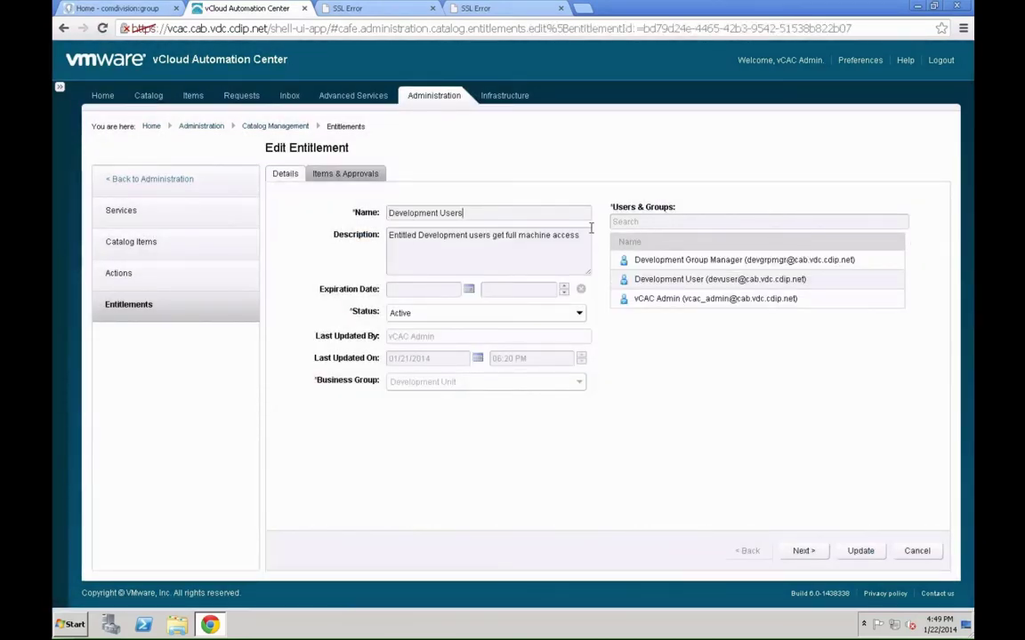
{"action": "left_click", "coordinate": [352, 177]}
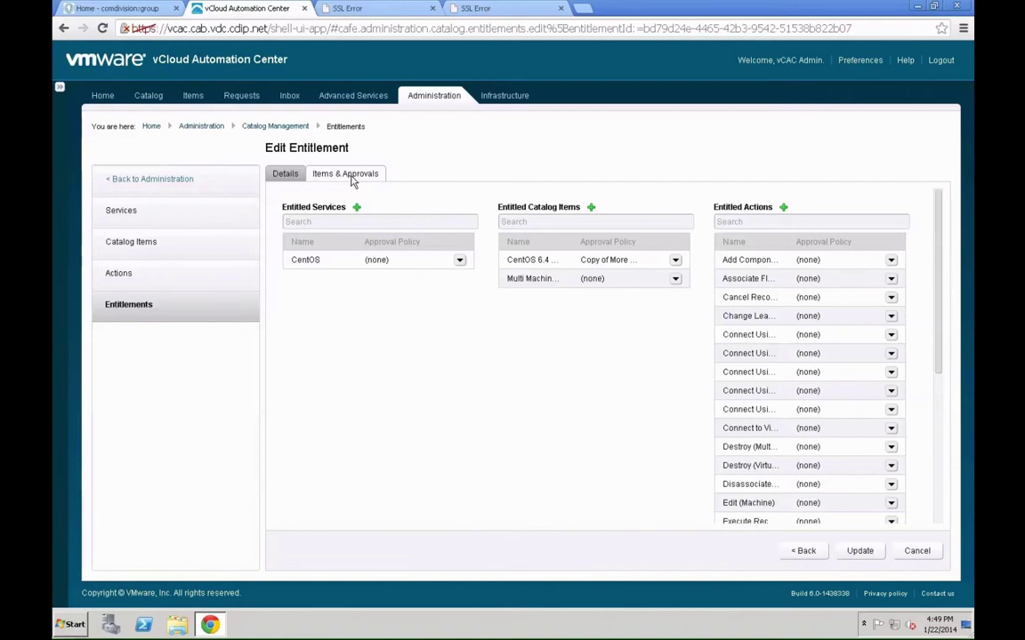
- Add 'Create an organizational unit' as the third entitled catalog item for Development Users
{"action": "left_click", "coordinate": [590, 207]}
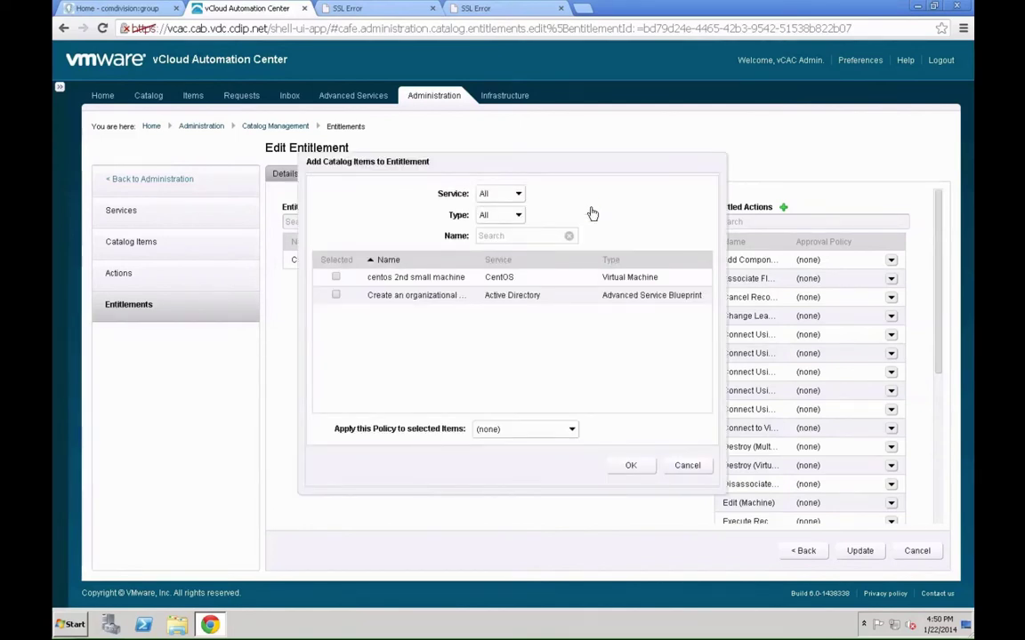
{"action": "left_click", "coordinate": [335, 295]}
{"action": "left_click", "coordinate": [634, 464]}
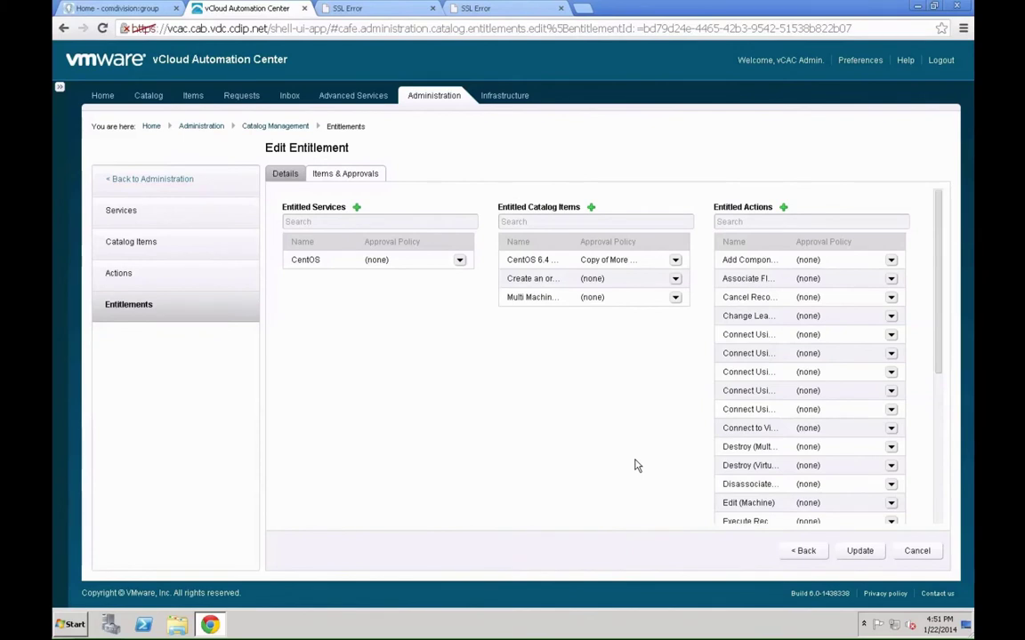
- Save the Development Users entitlement and view the Service Catalog's 7 available items
{"action": "left_click", "coordinate": [868, 555]}
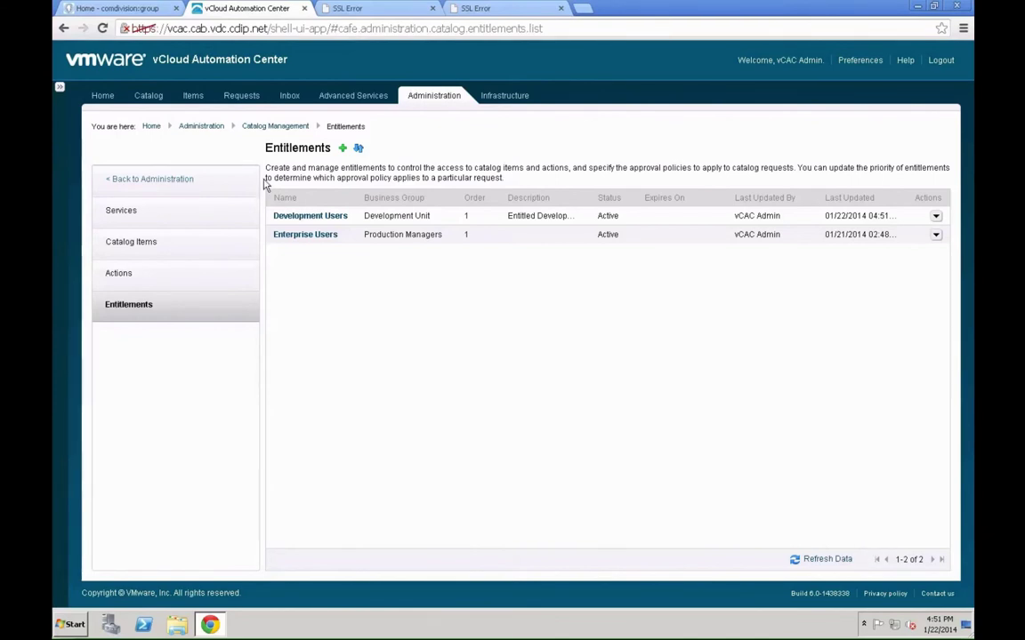
{"action": "left_click", "coordinate": [149, 98]}
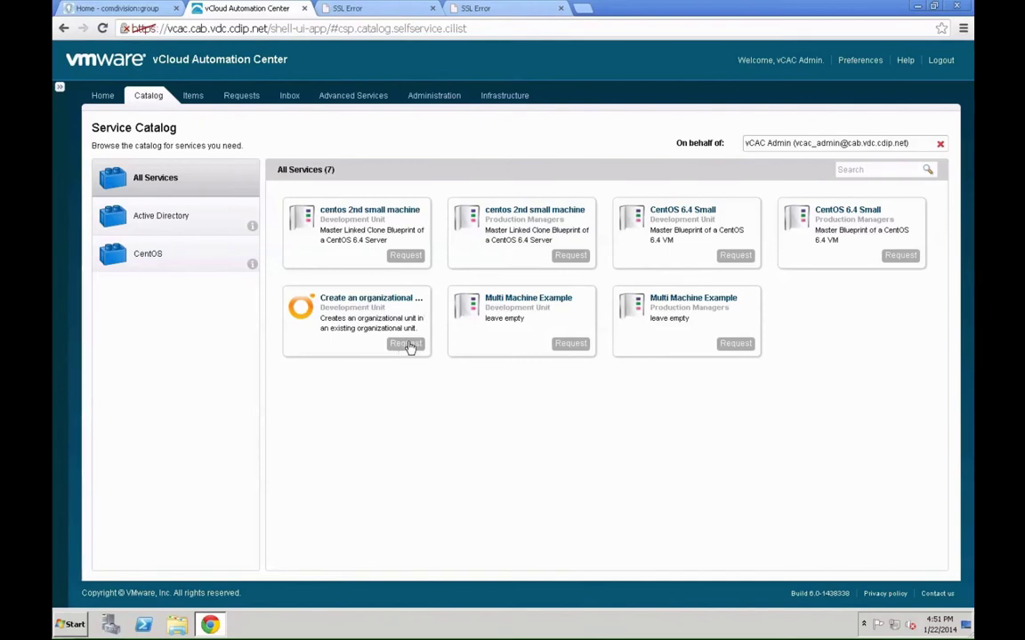
- Request the OU item with description 'Create a Test OU' and reason 'We need a new OU for the test.'
{"action": "left_click", "coordinate": [408, 347]}
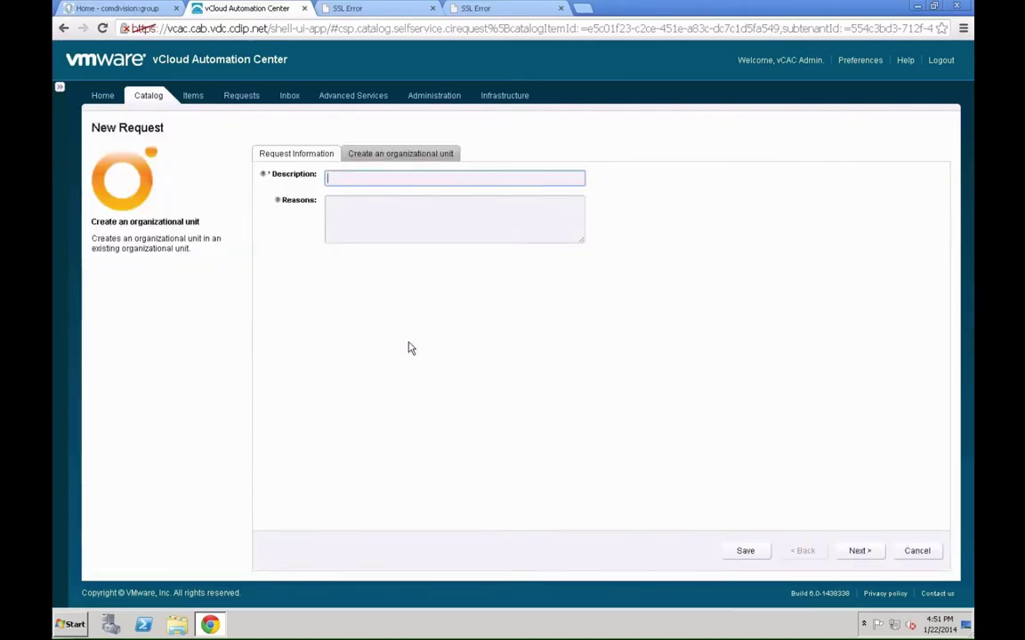
{"action": "type", "text": "Create a Test OU"}
{"action": "key", "text": "Tab"}
{"action": "type", "text": "We nee"}
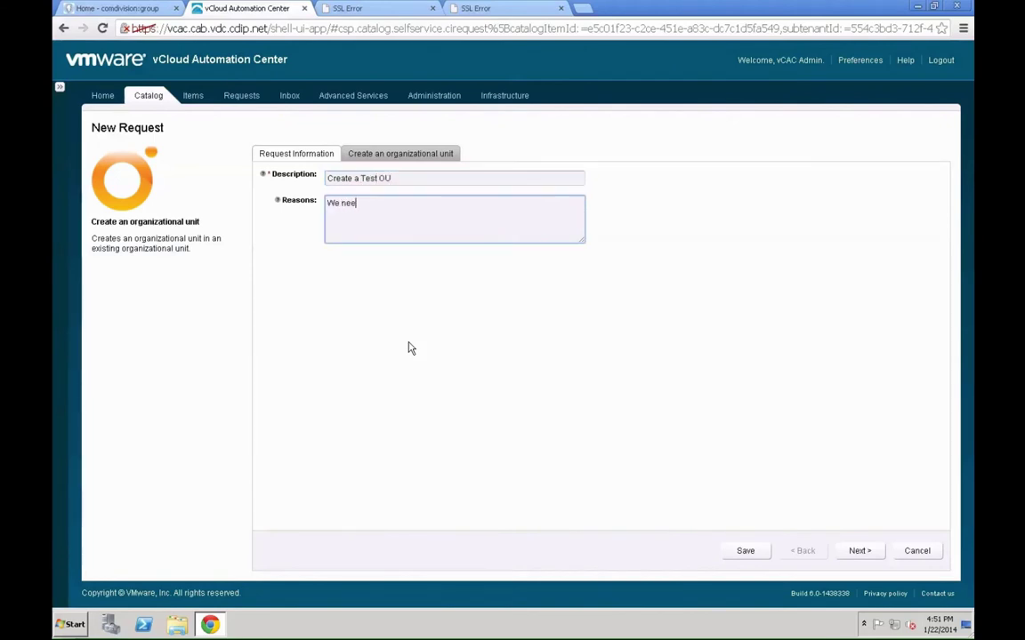
{"action": "type", "text": "d a new OU for the test."}
{"action": "left_click", "coordinate": [856, 552]}
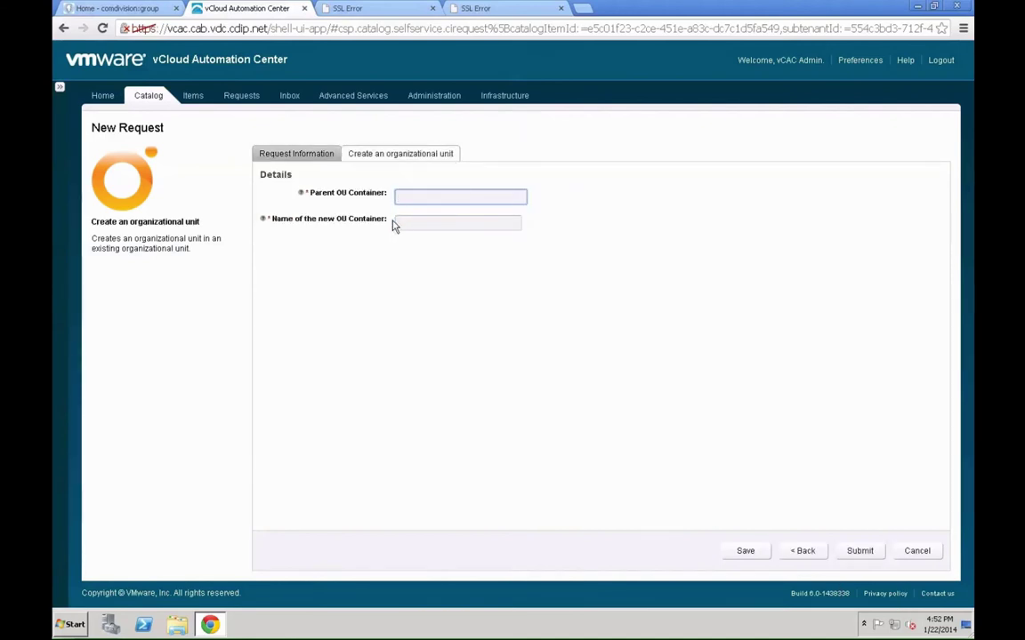
- Choose vCACComputers as the parent OU container and name the new OU 'Test'
{"action": "type", "text": "vCACComputers"}
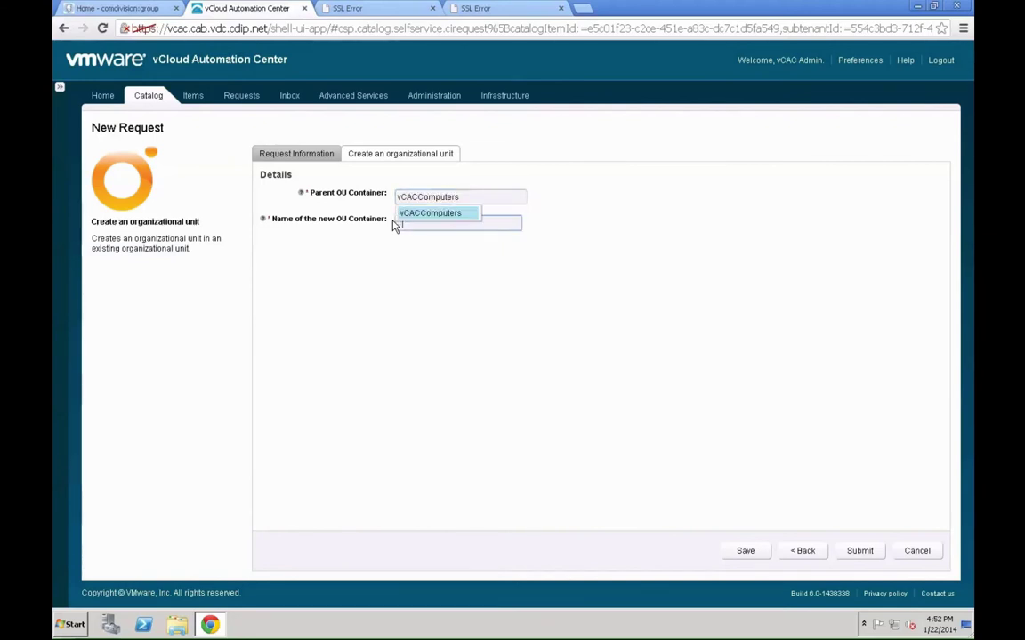
{"action": "left_click", "coordinate": [418, 215]}
{"action": "left_click", "coordinate": [422, 220]}
{"action": "type", "text": "T"}
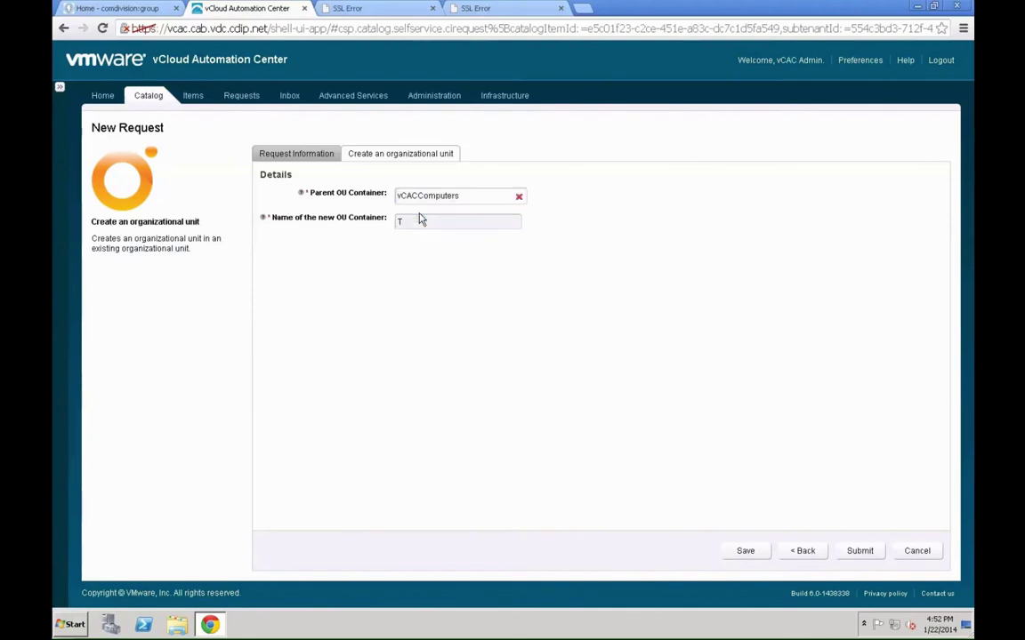
{"action": "type", "text": "est"}
- Submit the OU request, then start a Remote Desktop session to dc.cab.vdc.cdip.net, accepting its certificate
{"action": "left_click", "coordinate": [860, 551]}
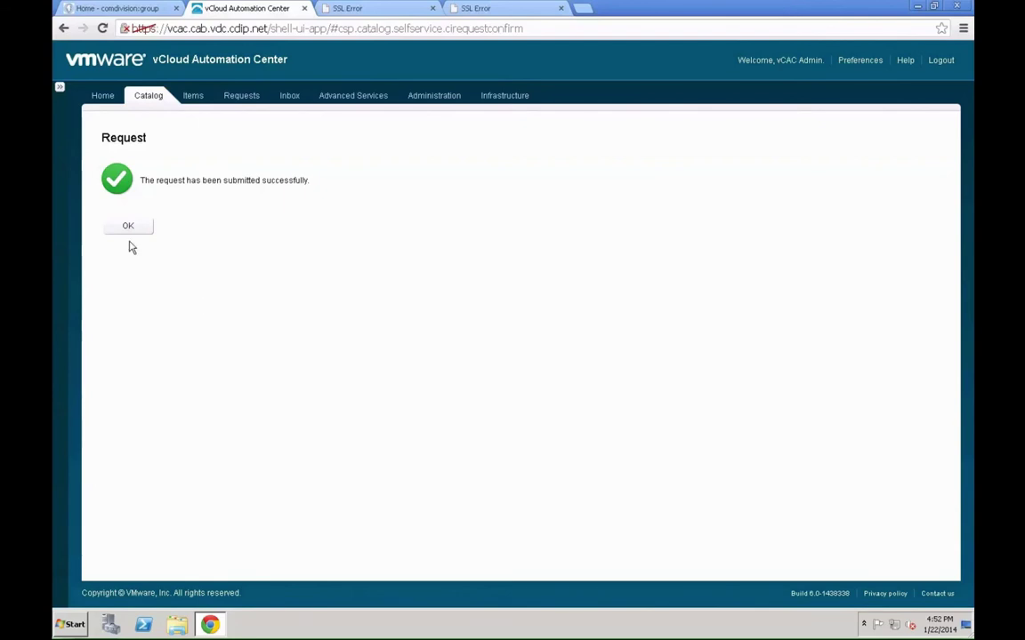
{"action": "left_click", "coordinate": [140, 225]}
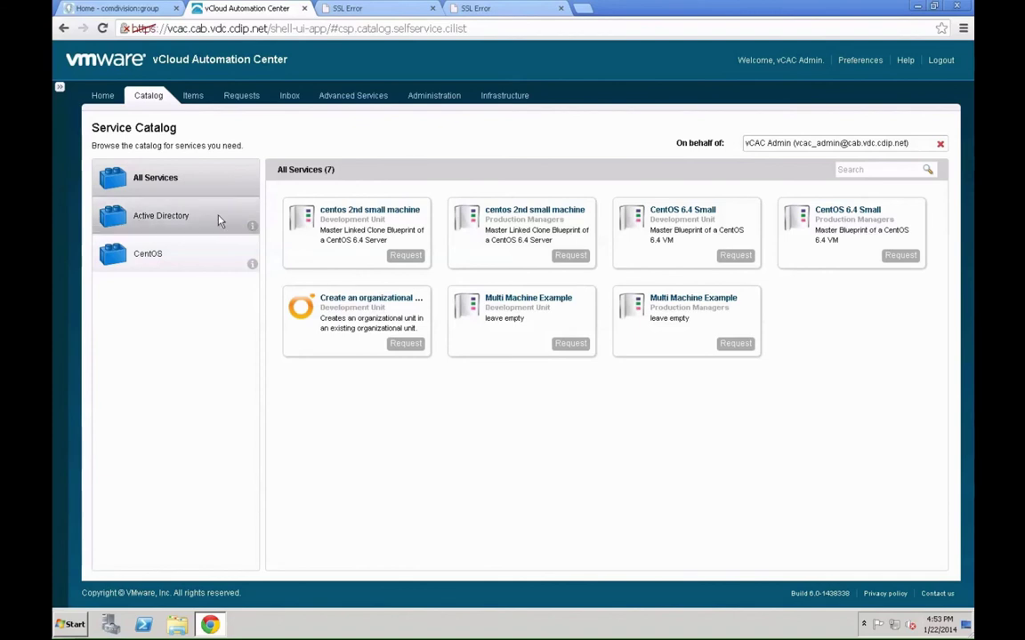
{"action": "left_click", "coordinate": [64, 619]}
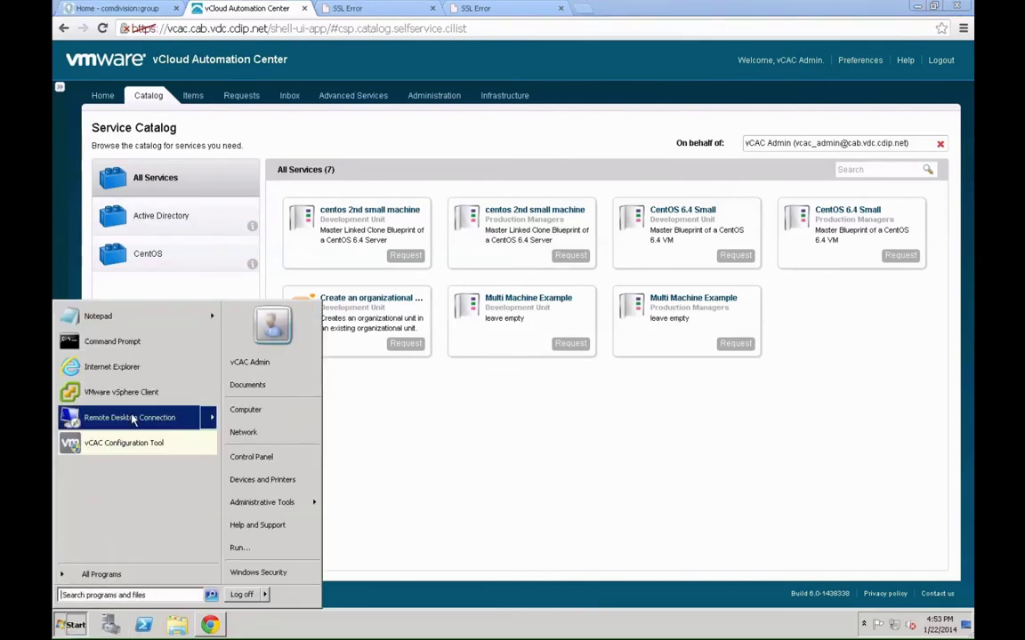
{"action": "mouse_move", "coordinate": [210, 416]}
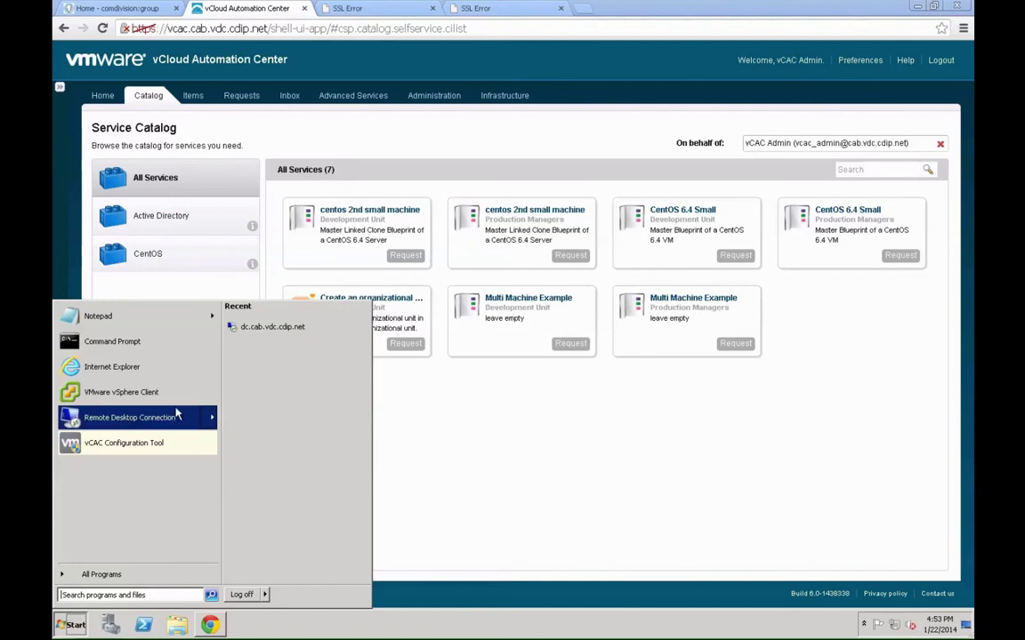
{"action": "left_click", "coordinate": [303, 328]}
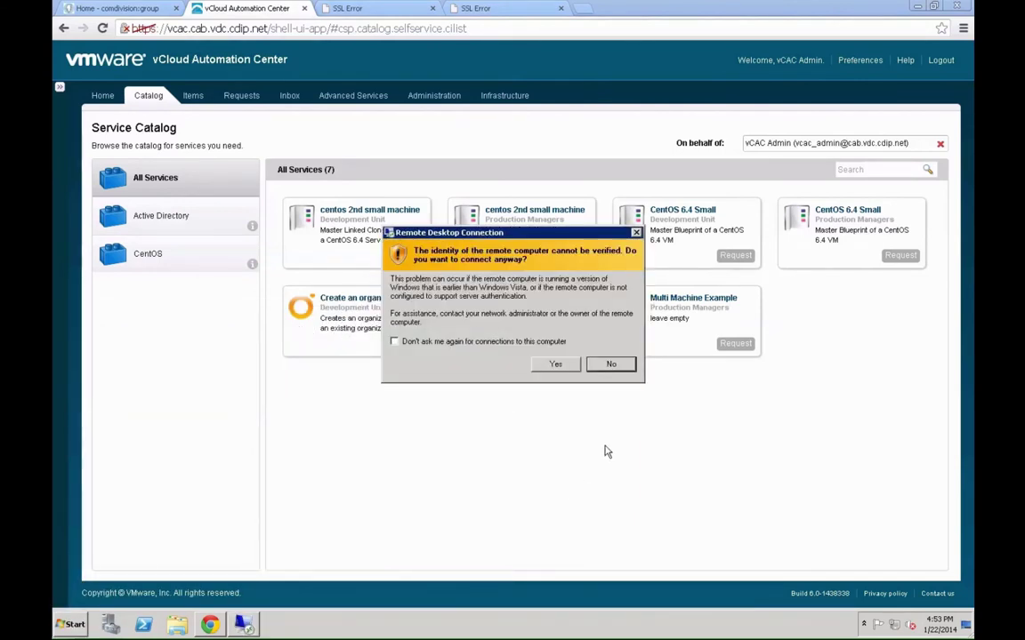
{"action": "left_click", "coordinate": [555, 364]}
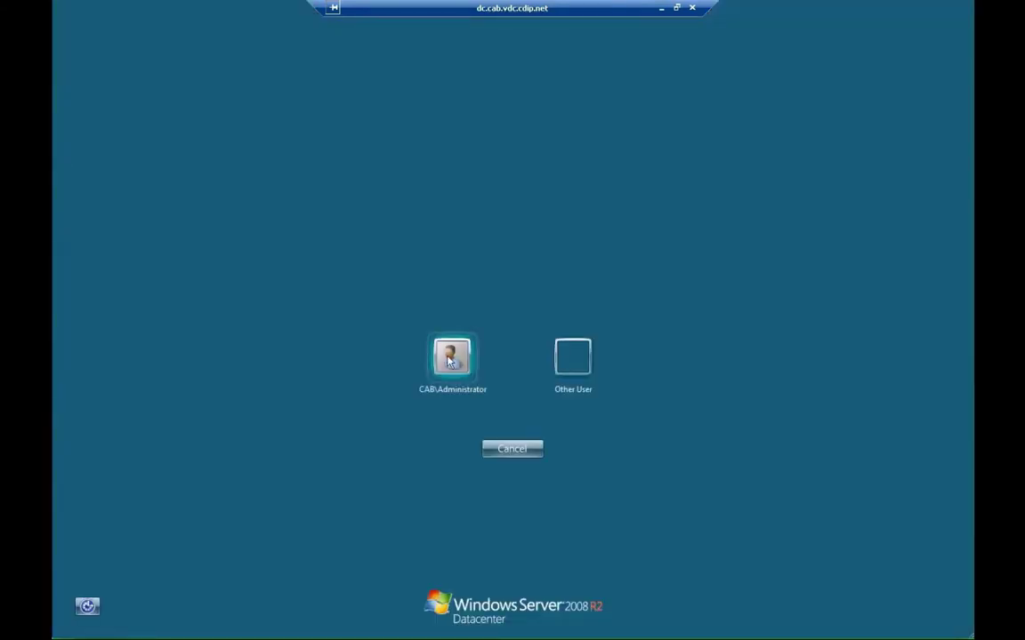
- Log on to dc.cab.vdc.cdip.net as the administrator using the account password
{"action": "left_click", "coordinate": [449, 360]}
{"action": "type", "text": "••"}
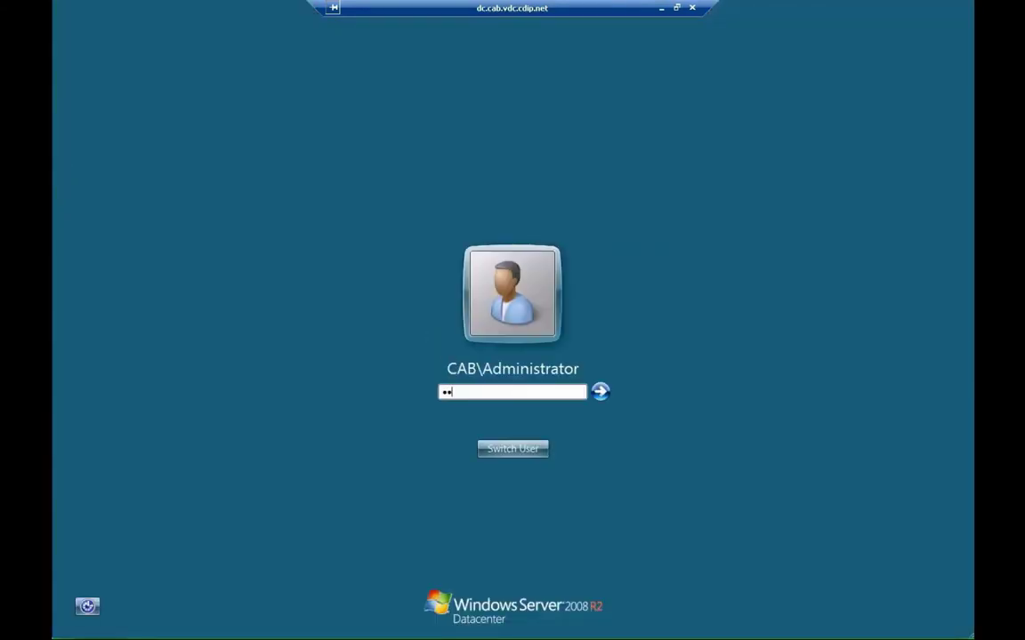
{"action": "type", "text": "••••••••"}
{"action": "key", "text": "Return"}
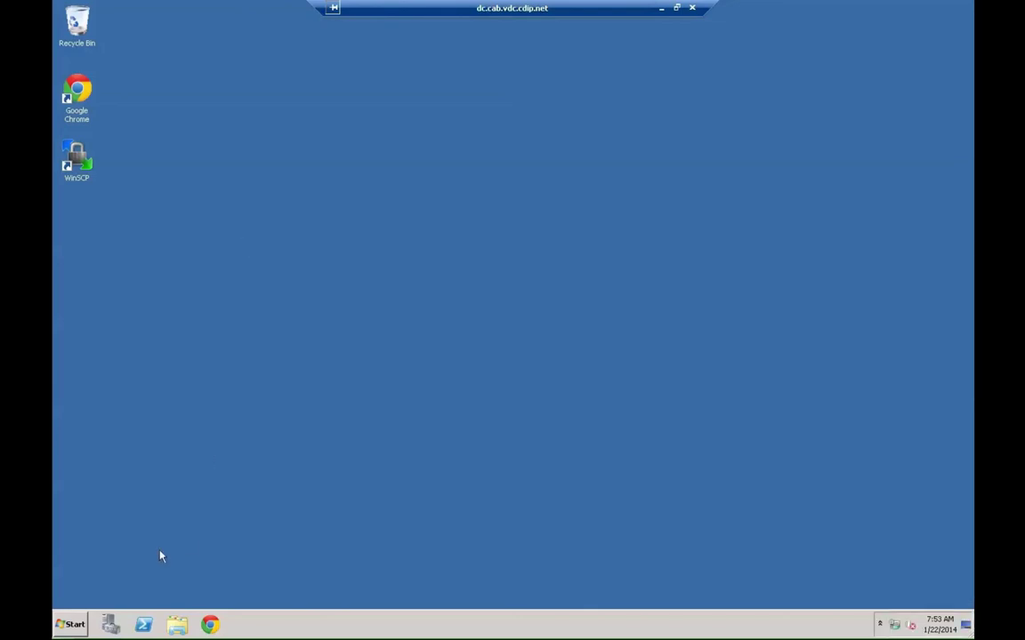
- Launch Active Directory Users and Computers and select the new Test OU inside vCACComputers
{"action": "left_click", "coordinate": [71, 625]}
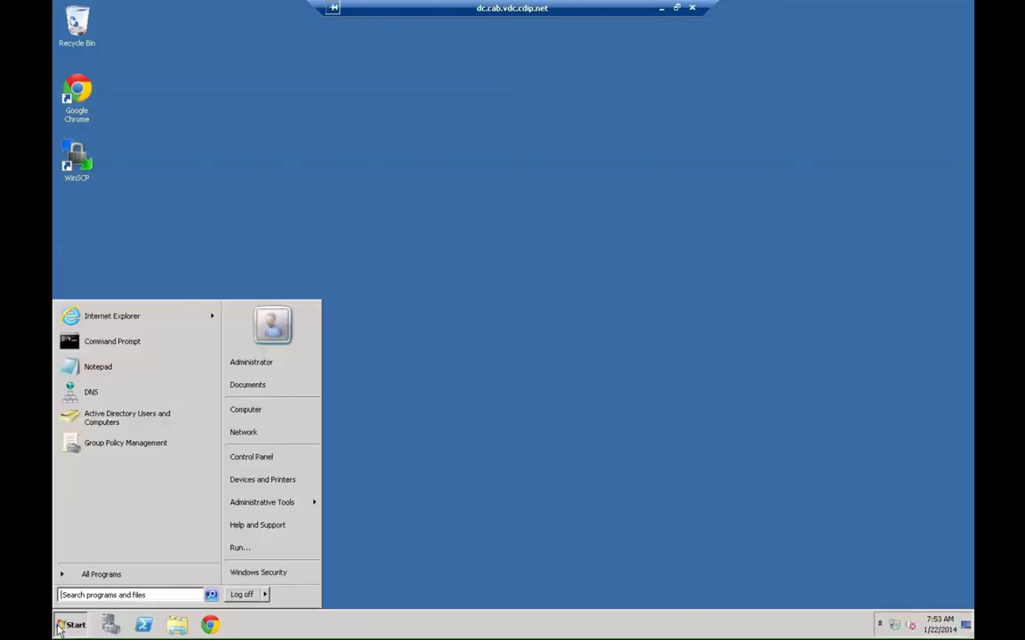
{"action": "left_click", "coordinate": [127, 425]}
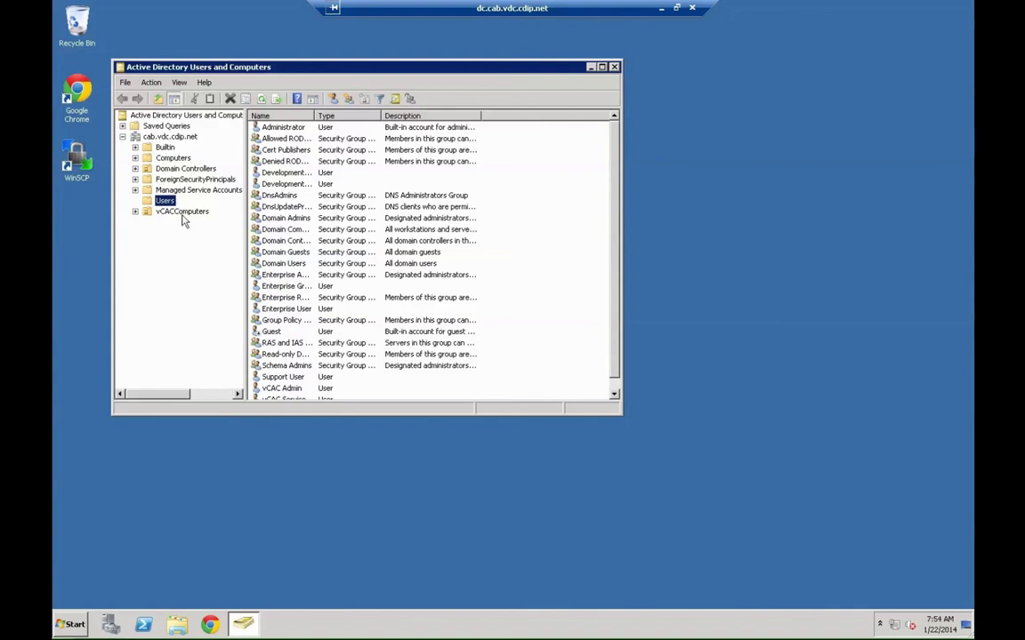
{"action": "left_click", "coordinate": [182, 213]}
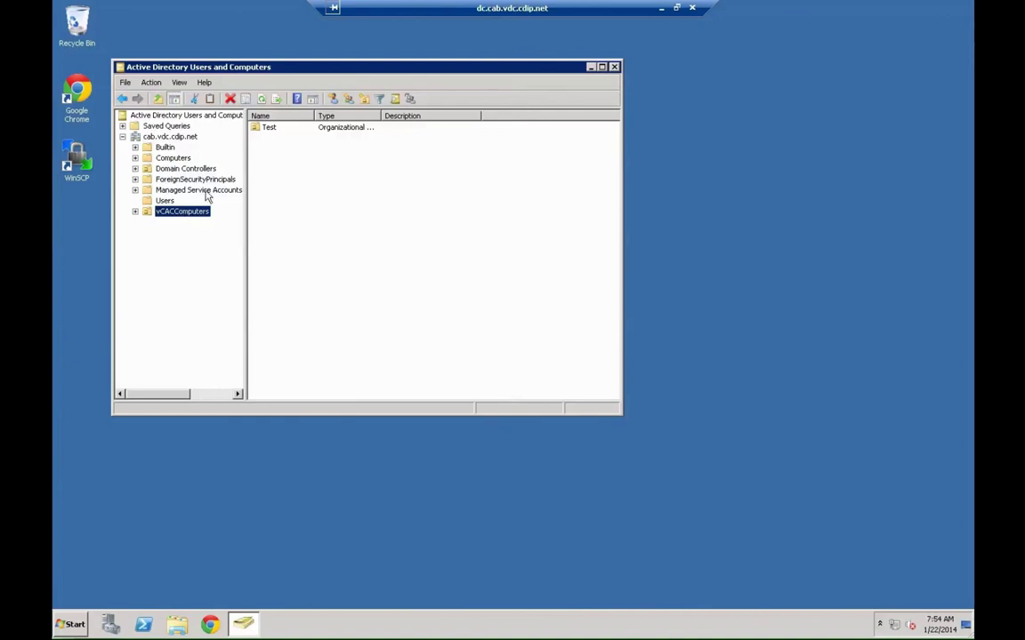
{"action": "left_click", "coordinate": [264, 129]}
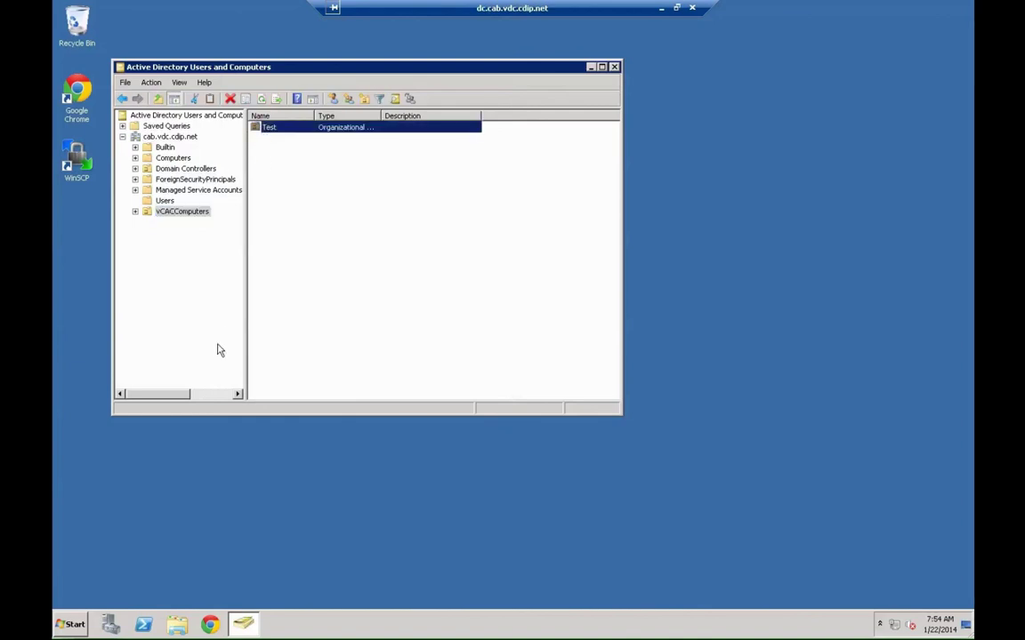